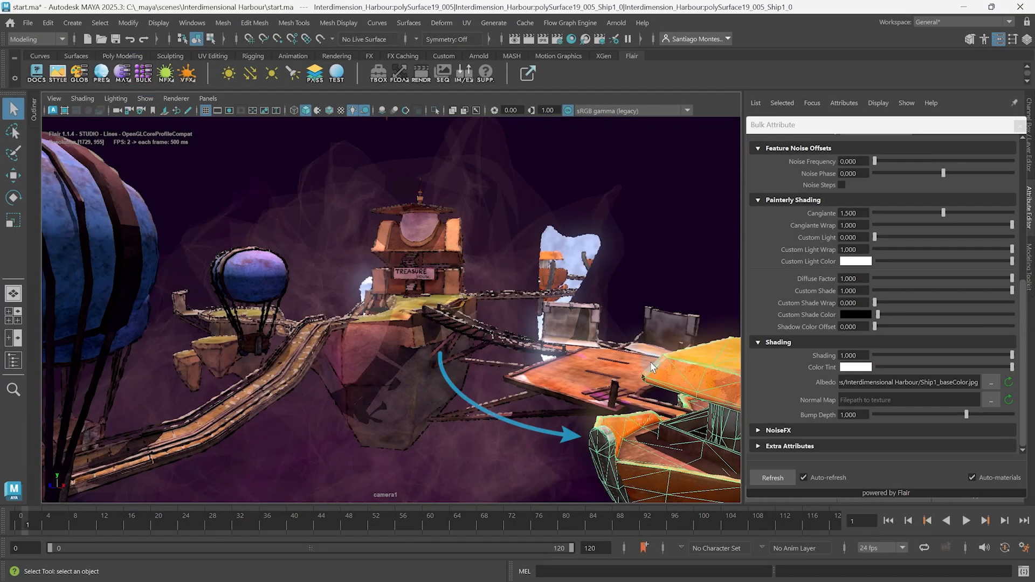
Step: Add the small blue balloon to the ship selection and bring up the Lighting options in the bulk attributes
shift+click(247, 277)
drag(1022, 278, 1025, 161)
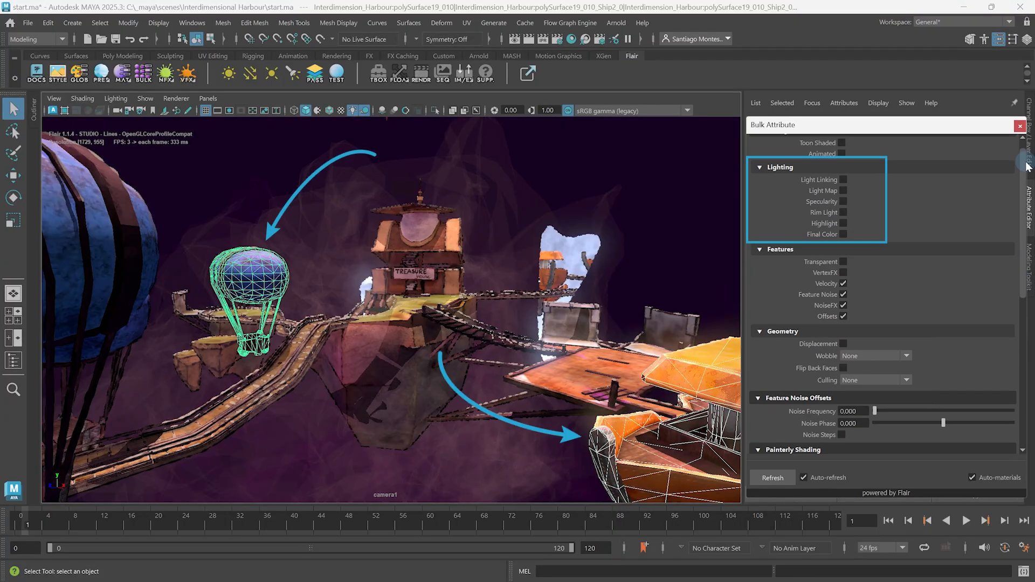
click(833, 234)
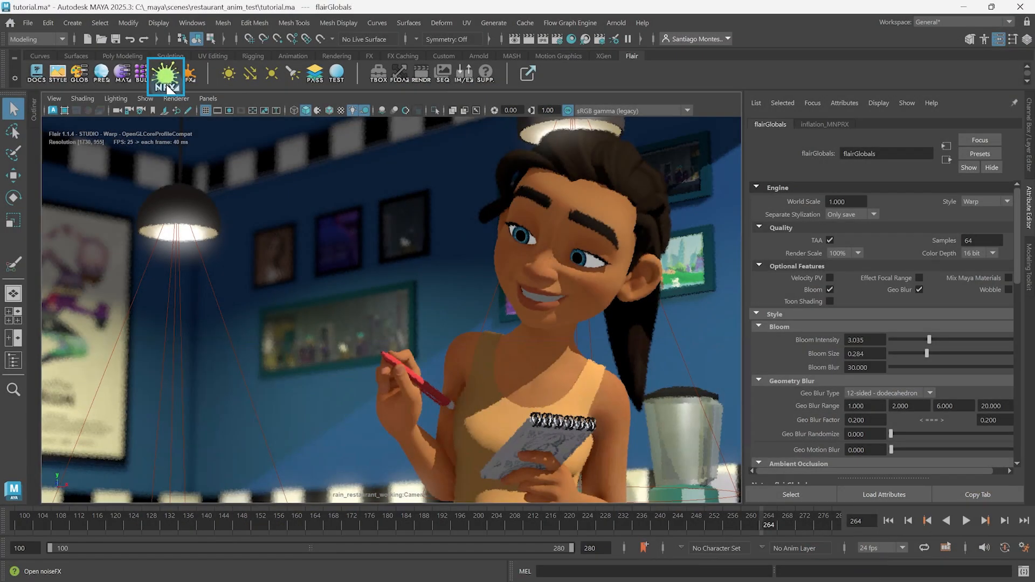
Step: Open NoiseFX and select the sphere with the other material, then the sphere with the Flair Shader material
click(166, 79)
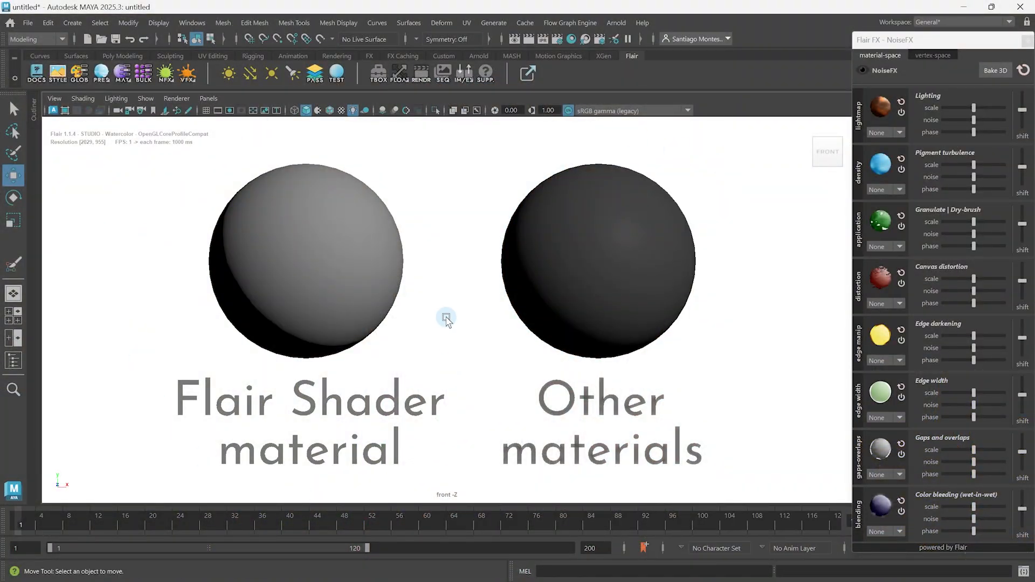
click(651, 310)
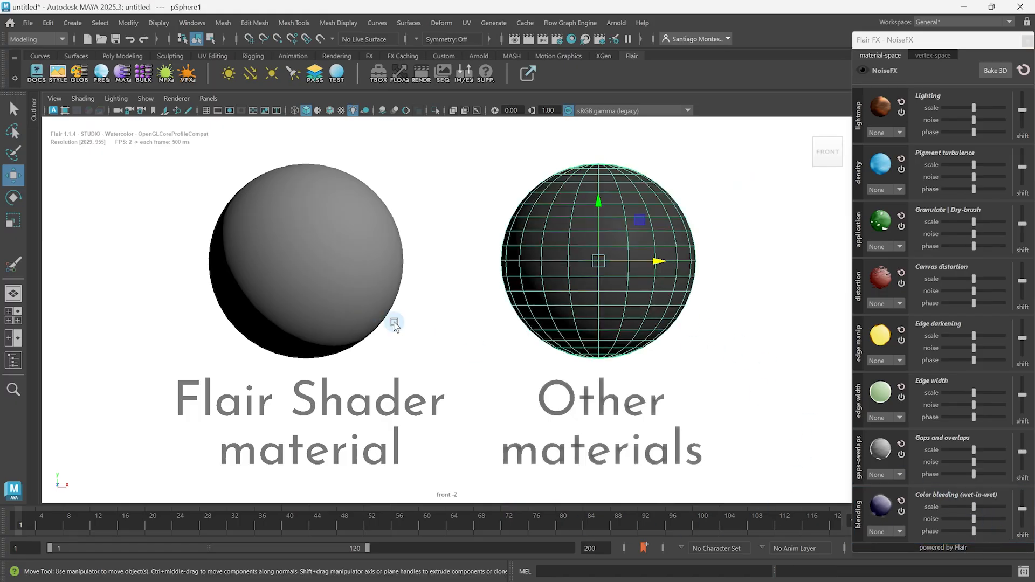
click(372, 322)
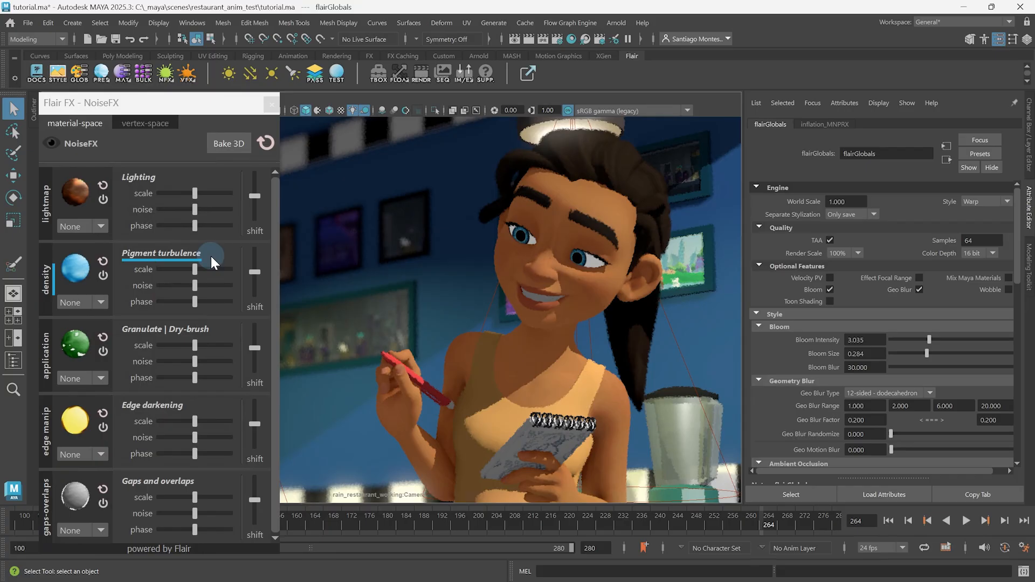
Step: Select the character's skin and increase the noise of its material-space Pigment turbulence
click(456, 352)
drag(193, 287, 224, 283)
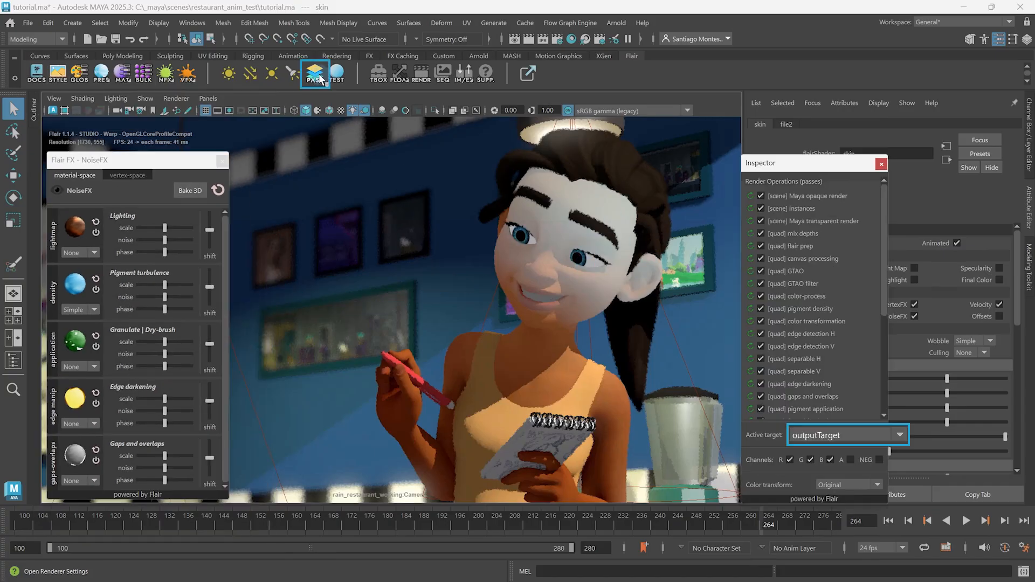
Step: Display pigmentCtrlTarget as the active render target and switch its negative values on and off
click(820, 435)
click(853, 531)
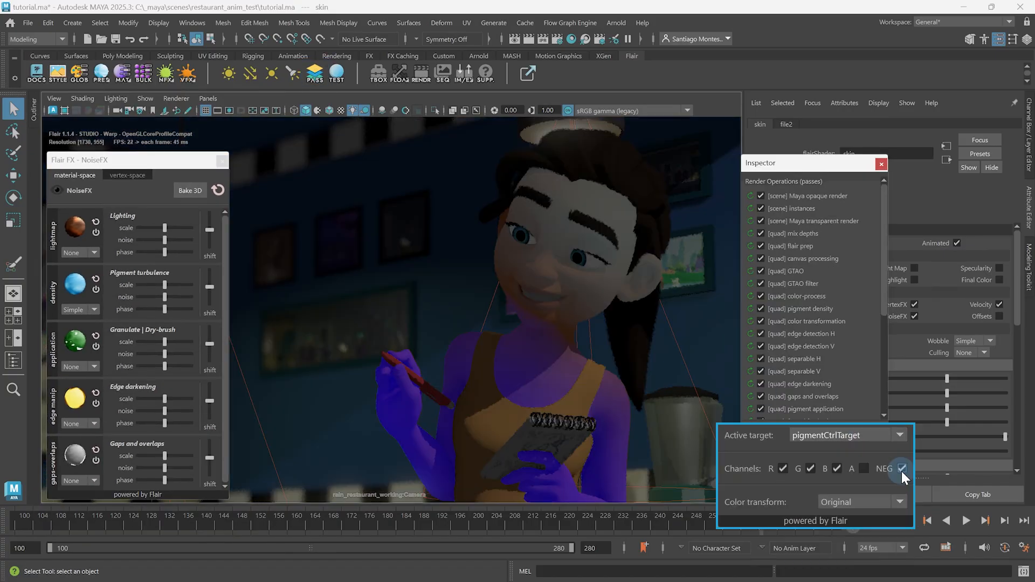
click(902, 469)
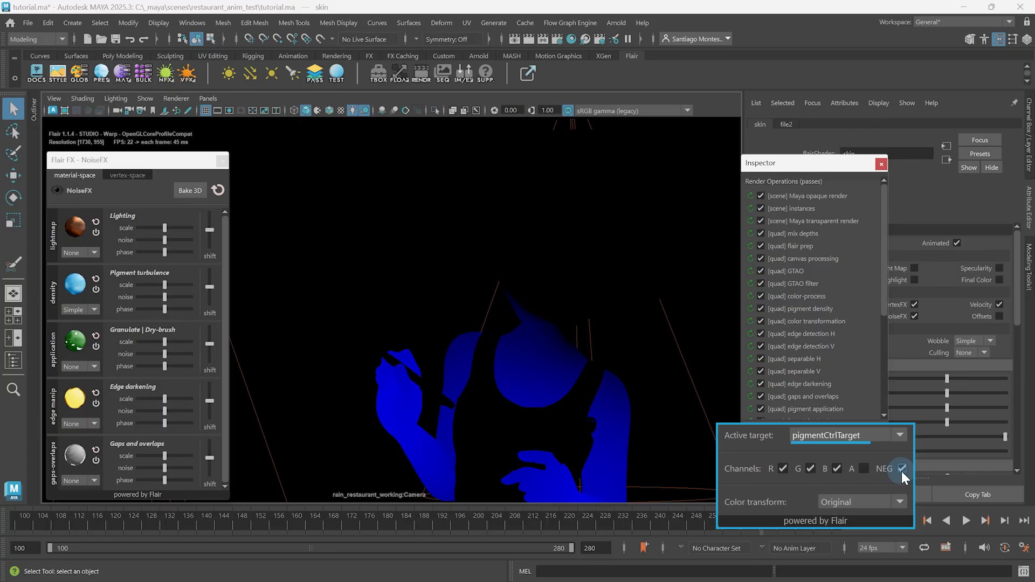
click(901, 469)
click(901, 471)
click(902, 471)
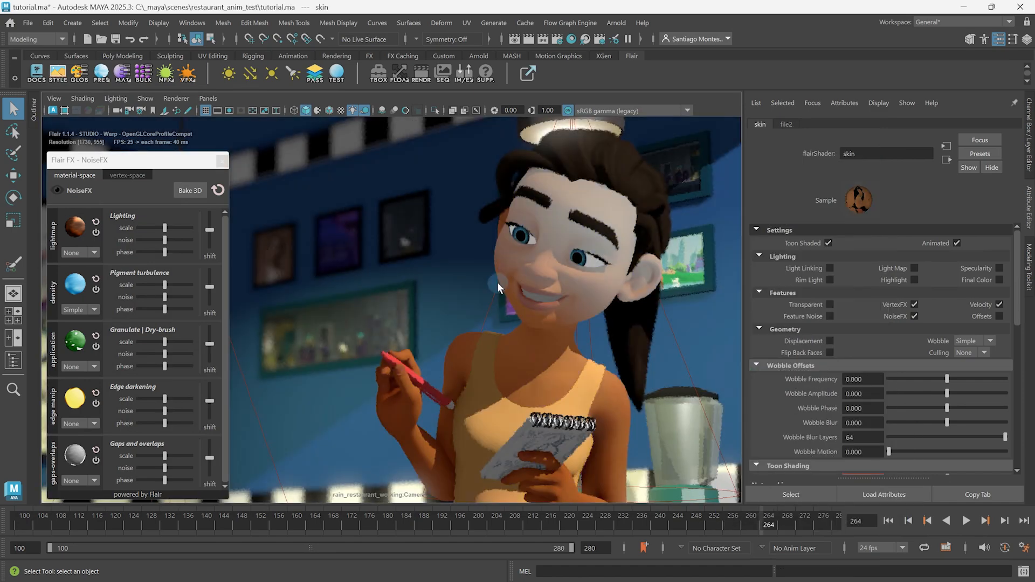
Step: Select the character's body and vary its Pigment turbulence noise, first increasing and then reducing it
click(498, 282)
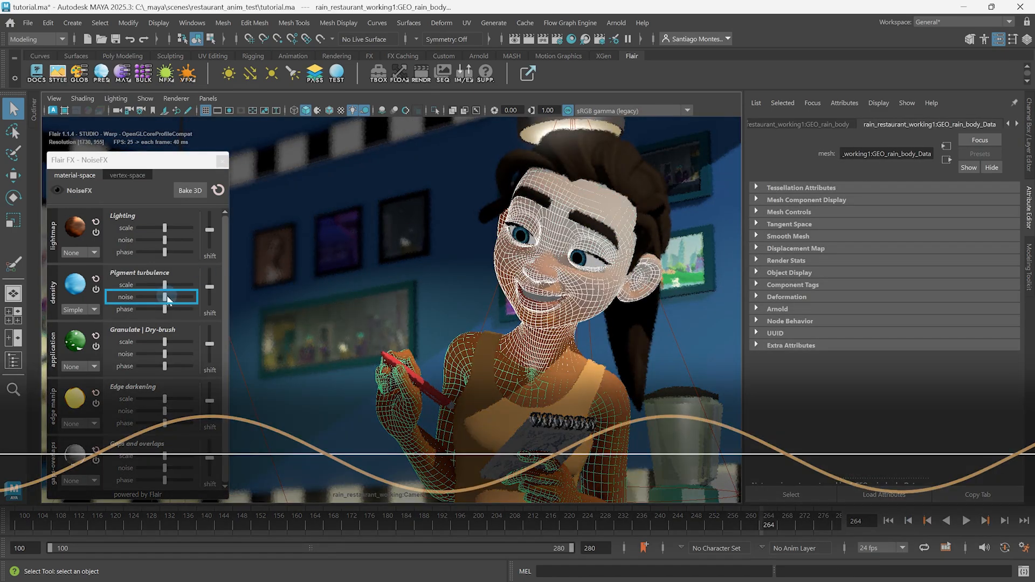
drag(166, 297, 190, 297)
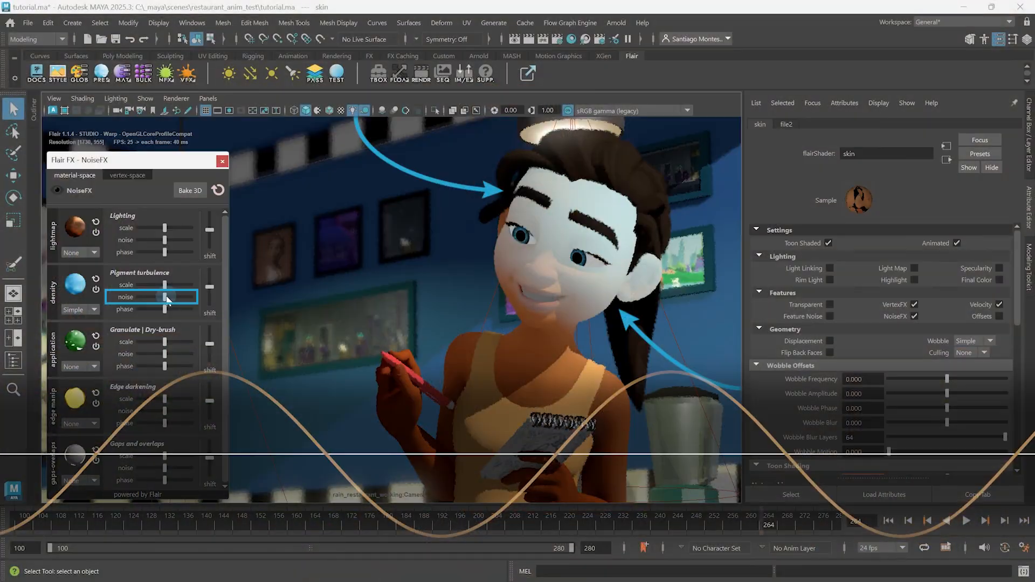
mouse_move(167, 297)
mouse_down()
mouse_move(135, 299)
mouse_move(160, 296)
mouse_up()
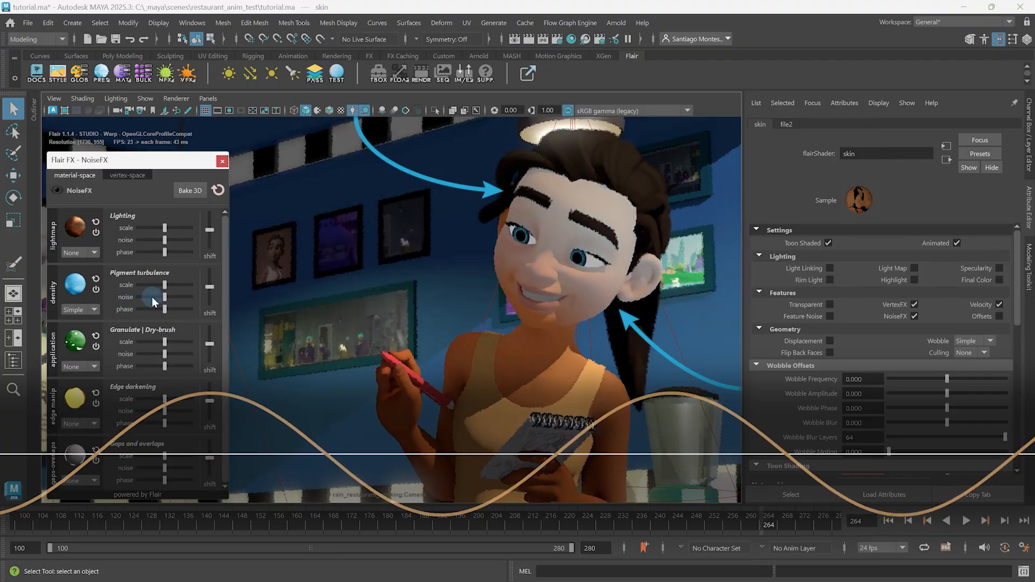
Step: Increase the scale of the Pigment turbulence on the character's skin in several passes
mouse_move(164, 285)
mouse_down()
mouse_move(130, 283)
mouse_move(188, 290)
mouse_up()
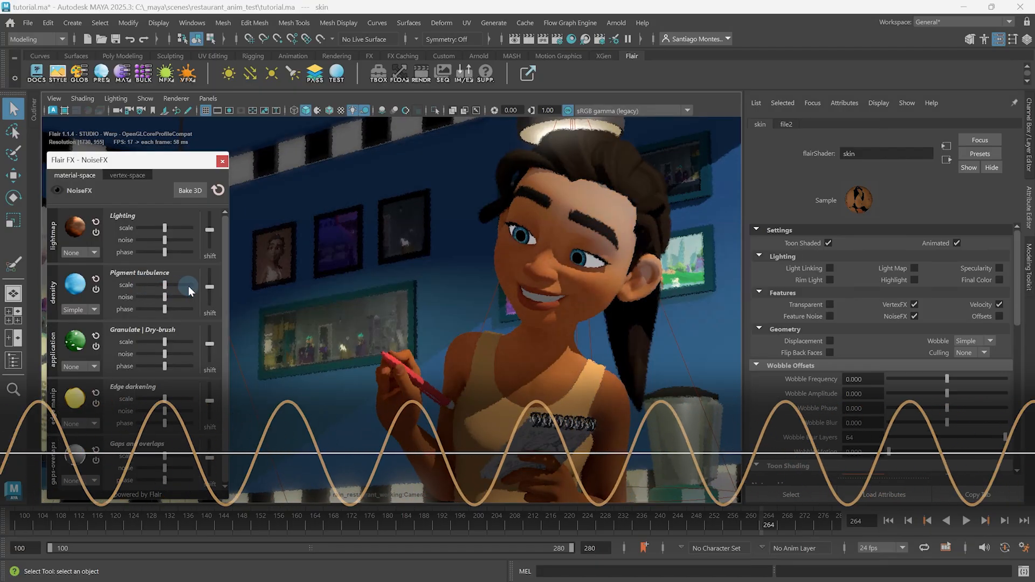
click(188, 286)
click(188, 286)
click(189, 286)
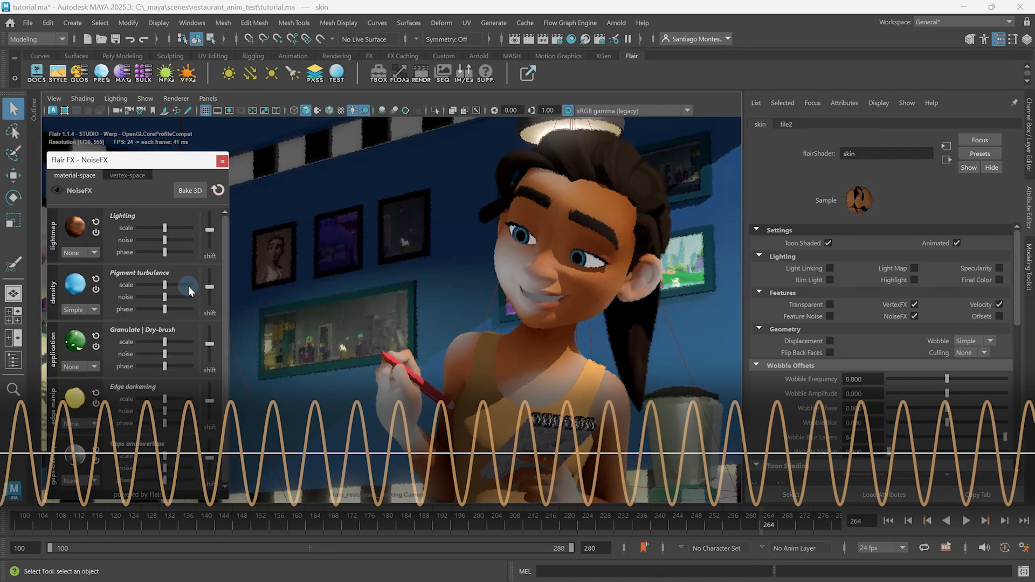
click(189, 285)
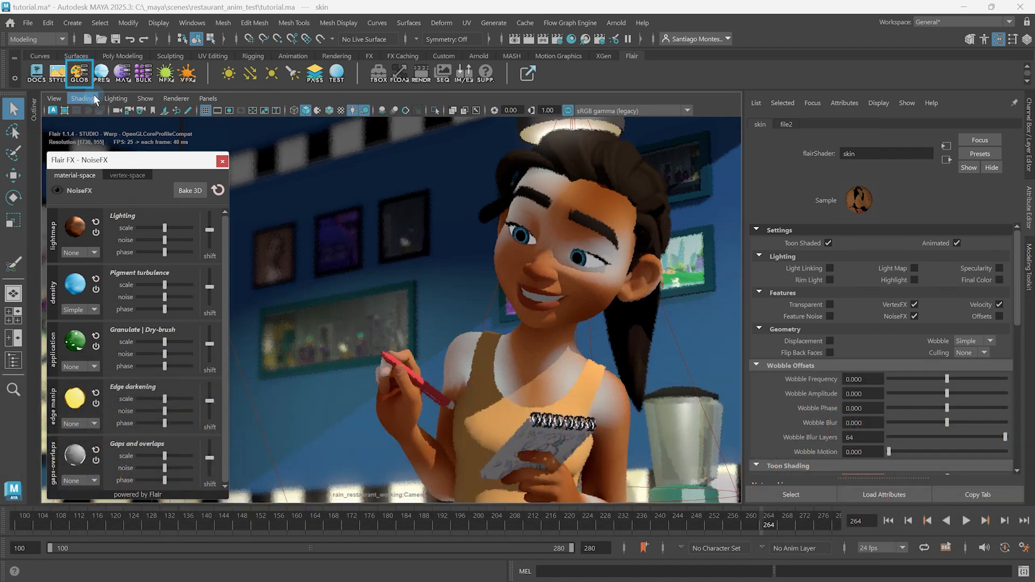
Step: Open the Flair globals and shift the phase of the skin's Pigment turbulence to a lower value
click(85, 79)
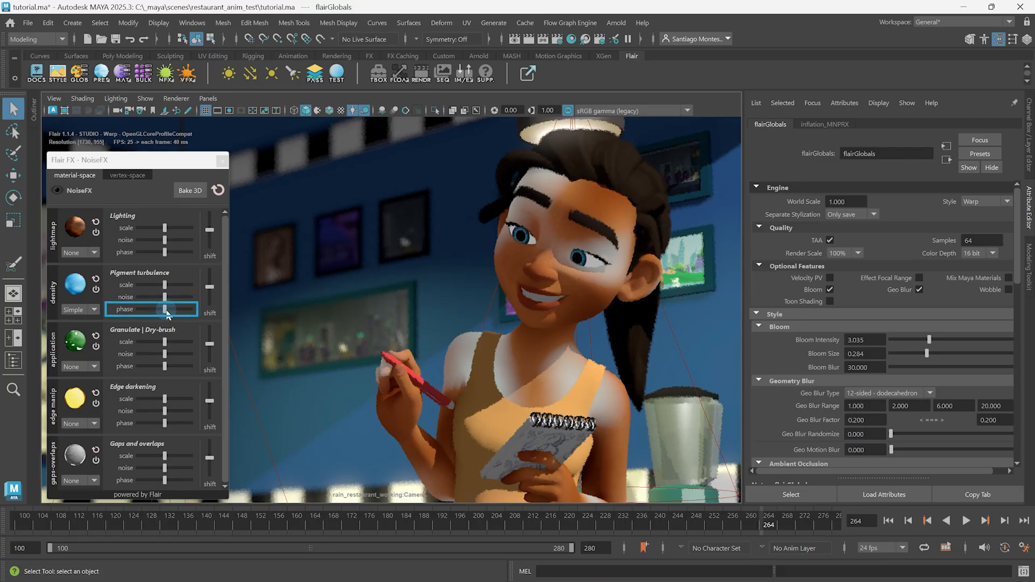
drag(167, 316, 145, 309)
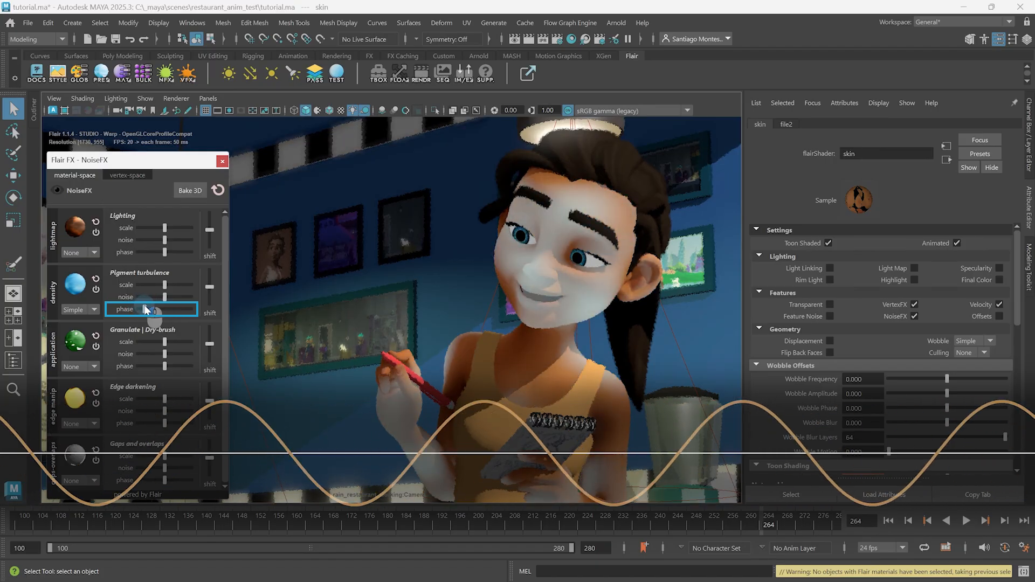
click(147, 310)
click(149, 311)
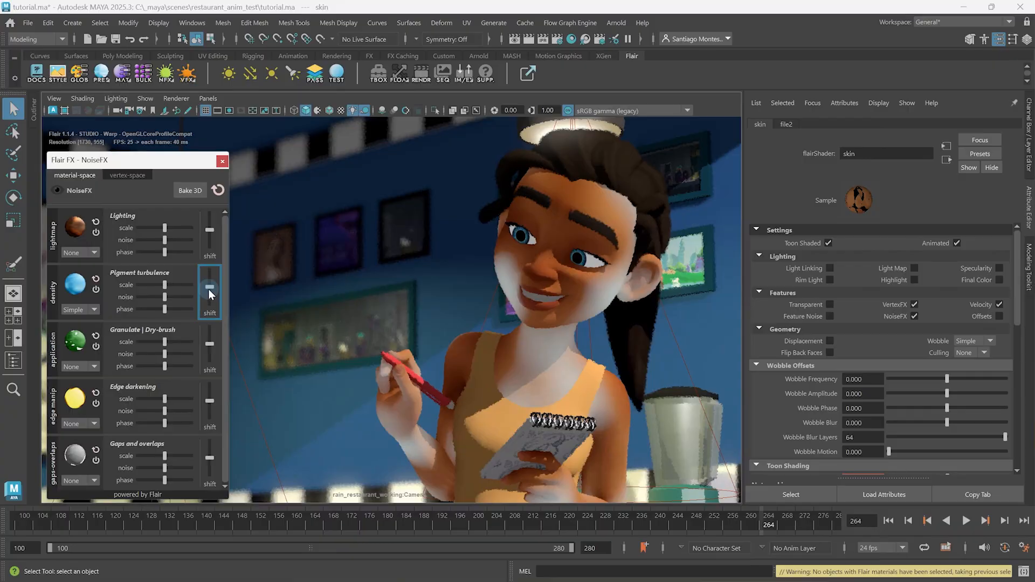
Step: Raise the shift of the skin's Pigment turbulence and bring it down again
drag(209, 293, 202, 272)
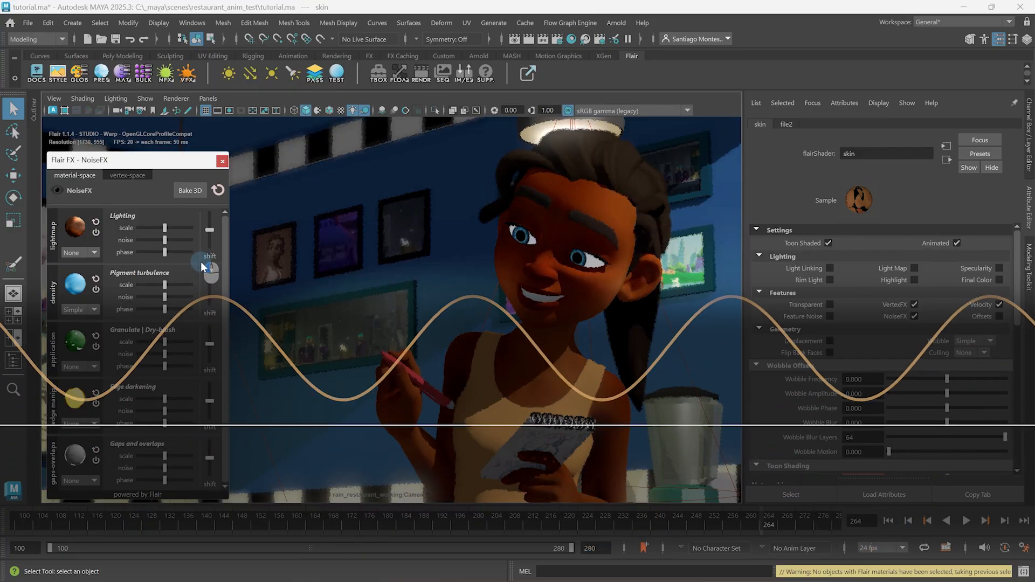
mouse_move(201, 273)
mouse_down()
mouse_move(207, 296)
mouse_move(209, 286)
mouse_up()
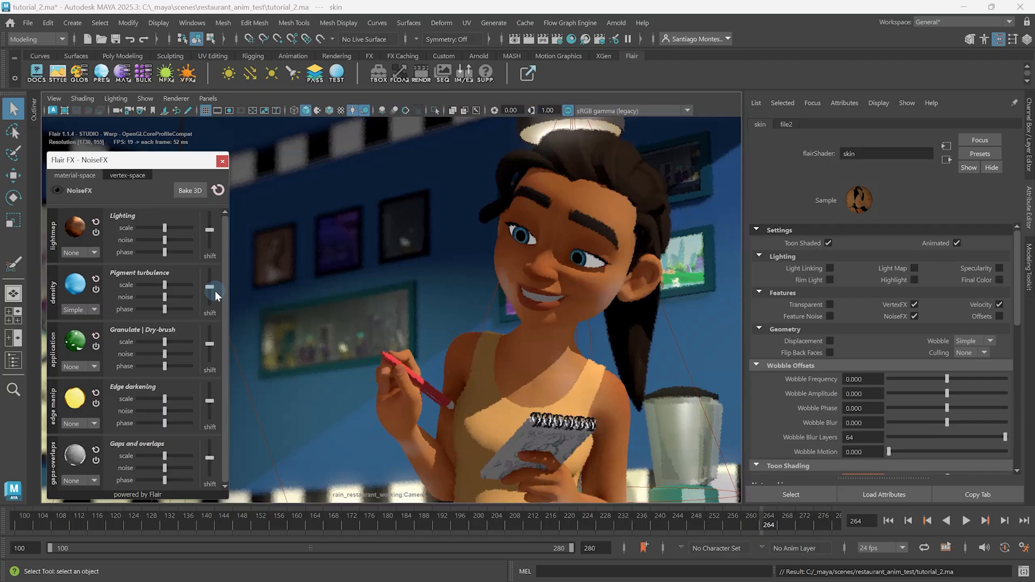
Step: Reduce the vertex-space Pigment turbulence noise and scale for the box-selected character and props, and the phase on the skin
drag(253, 134, 678, 496)
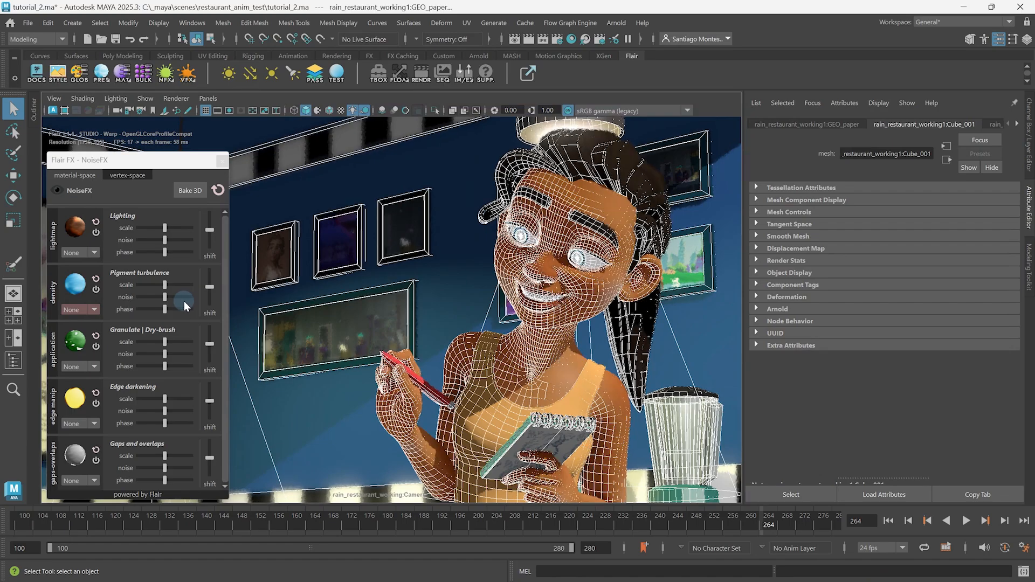
mouse_move(157, 297)
mouse_down()
mouse_move(141, 297)
mouse_move(135, 311)
mouse_move(181, 318)
mouse_move(154, 296)
mouse_up()
click(315, 206)
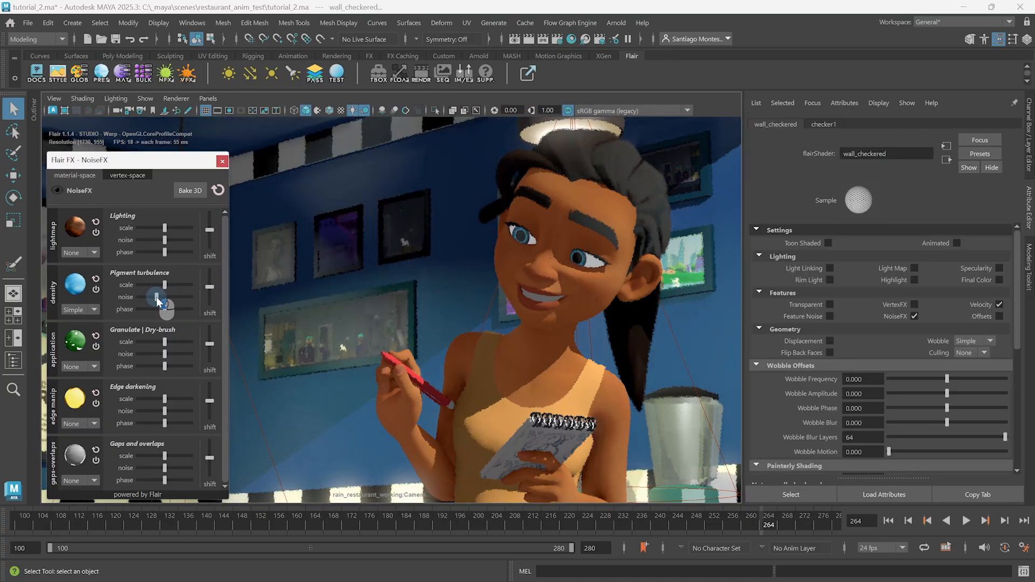
drag(182, 286, 160, 286)
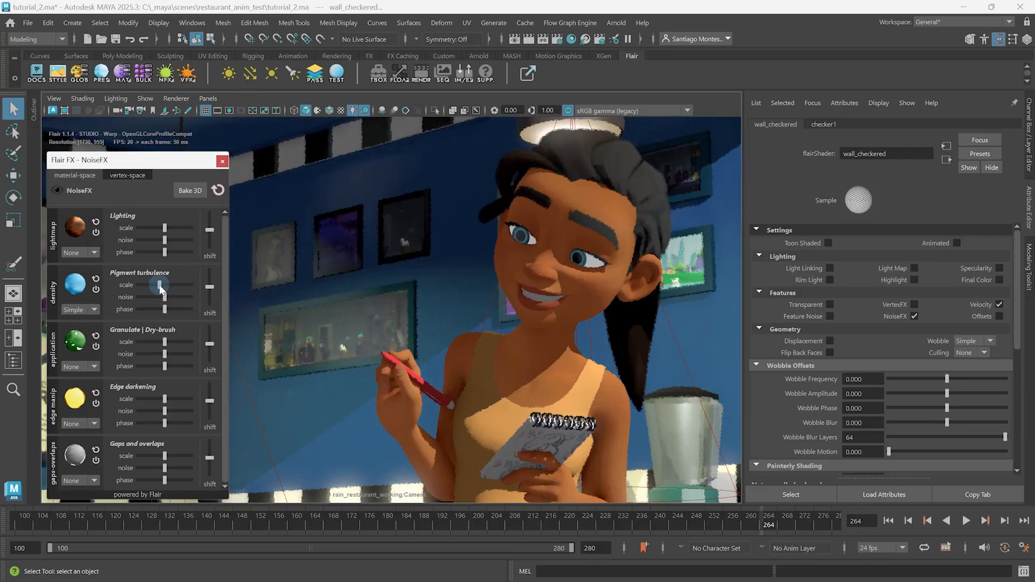
click(506, 270)
drag(169, 308, 160, 314)
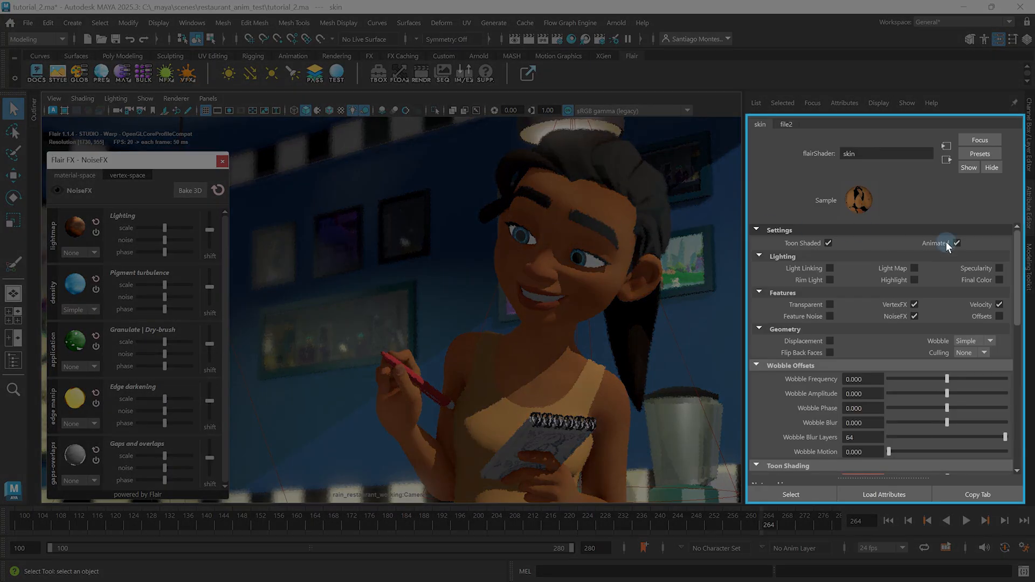
Step: Expand the NoiseFX attributes of the skin material and examine its density scale, intensity, phase and shift
mouse_move(1019, 272)
mouse_down()
mouse_move(1006, 414)
mouse_move(1010, 269)
mouse_up()
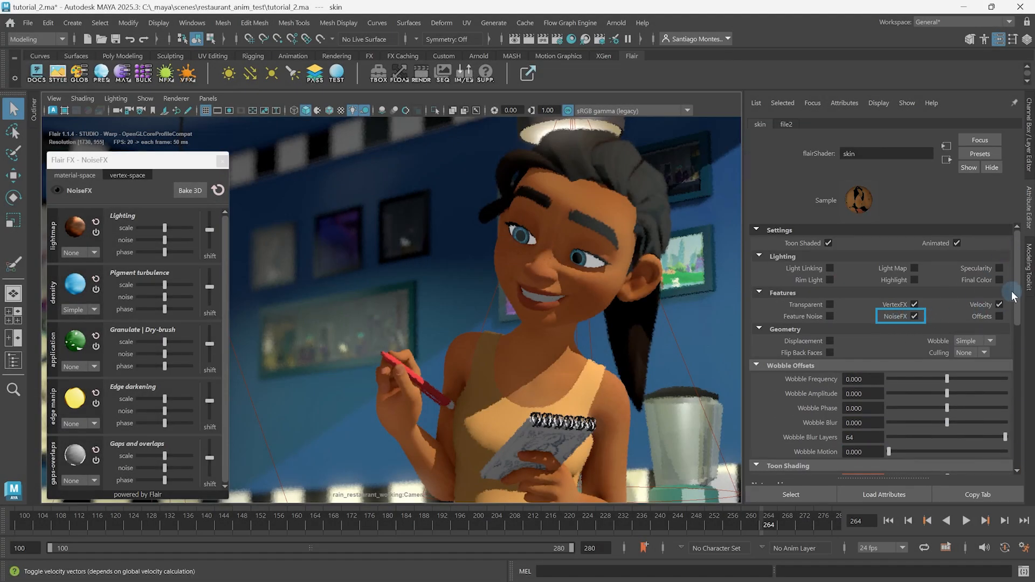
drag(1019, 284, 1016, 432)
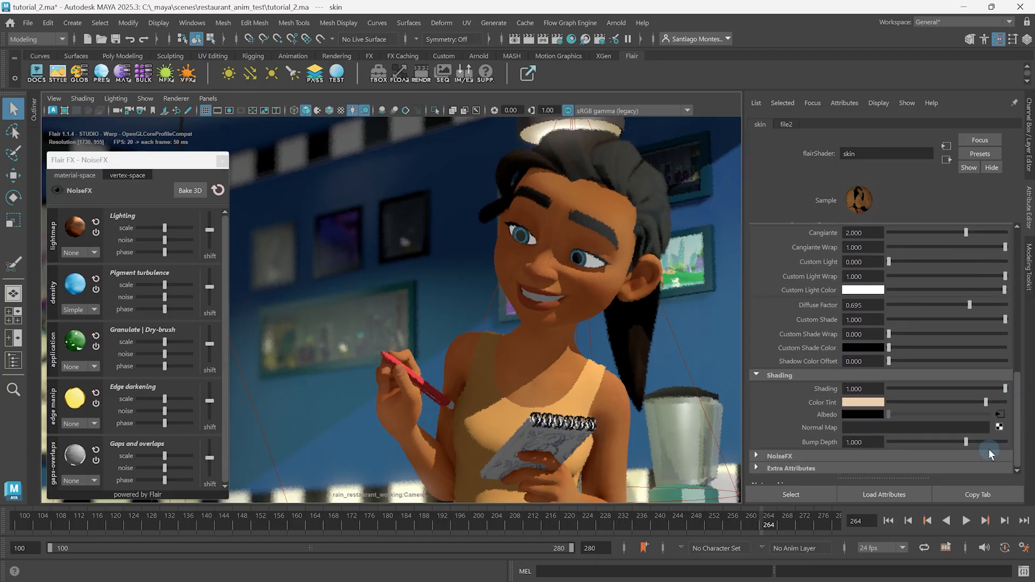
click(777, 456)
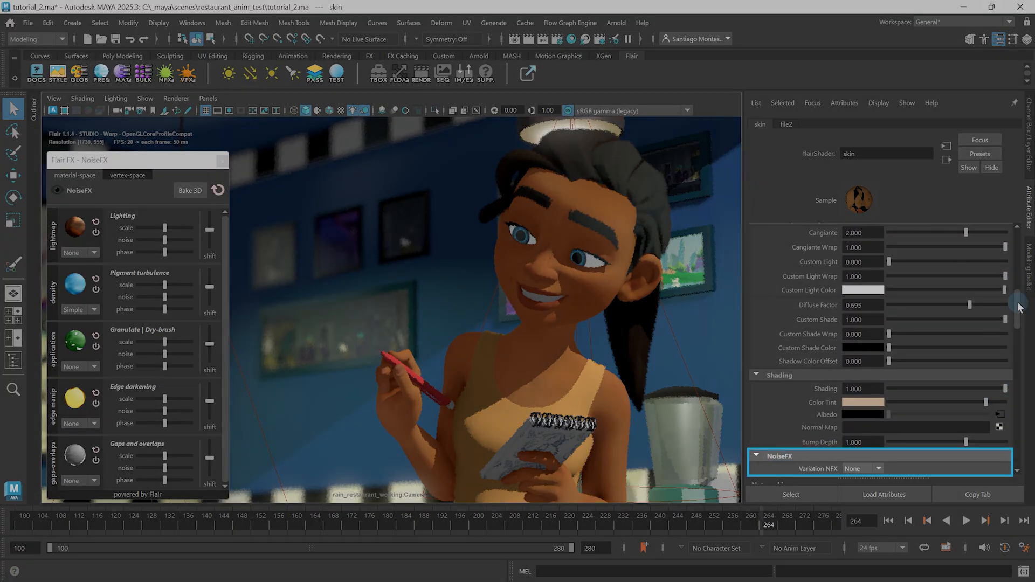
mouse_move(1018, 303)
mouse_down()
mouse_move(1025, 449)
mouse_move(1023, 343)
mouse_up()
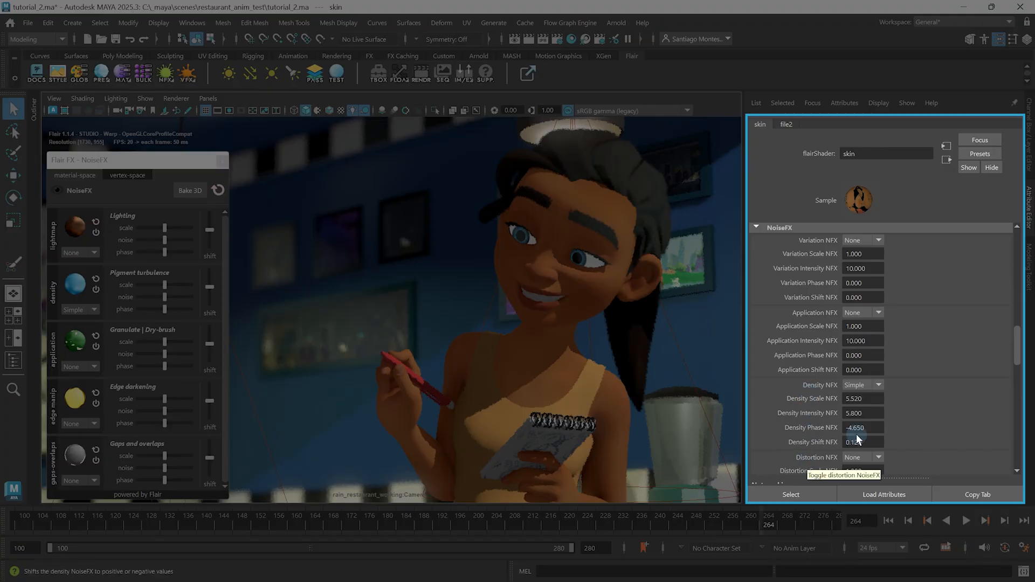
drag(1016, 347, 1017, 358)
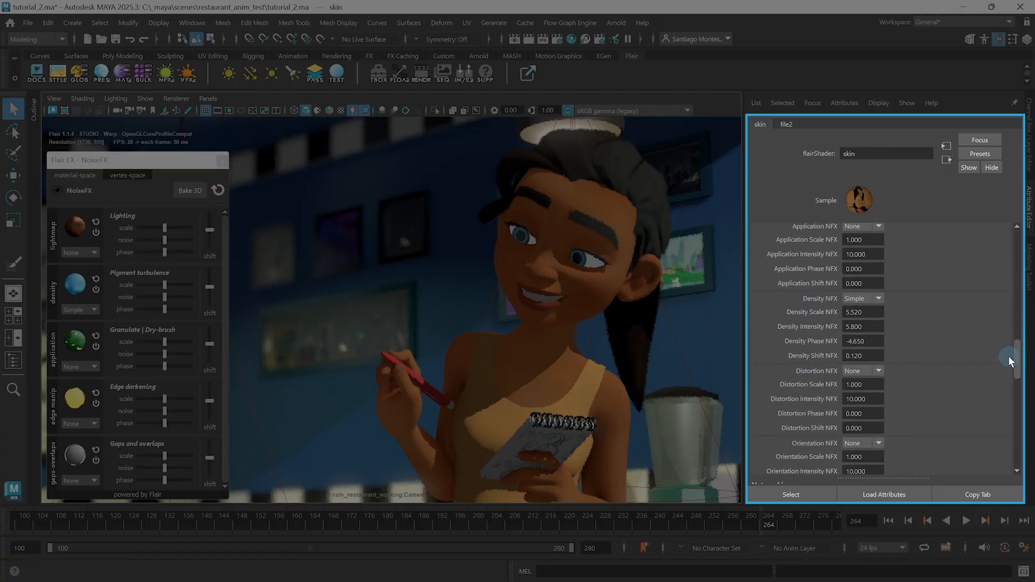
Step: Raise the phase of the skin's Pigment turbulence until Density Phase NFX is -4.050, and access that attribute's field
drag(168, 309, 180, 313)
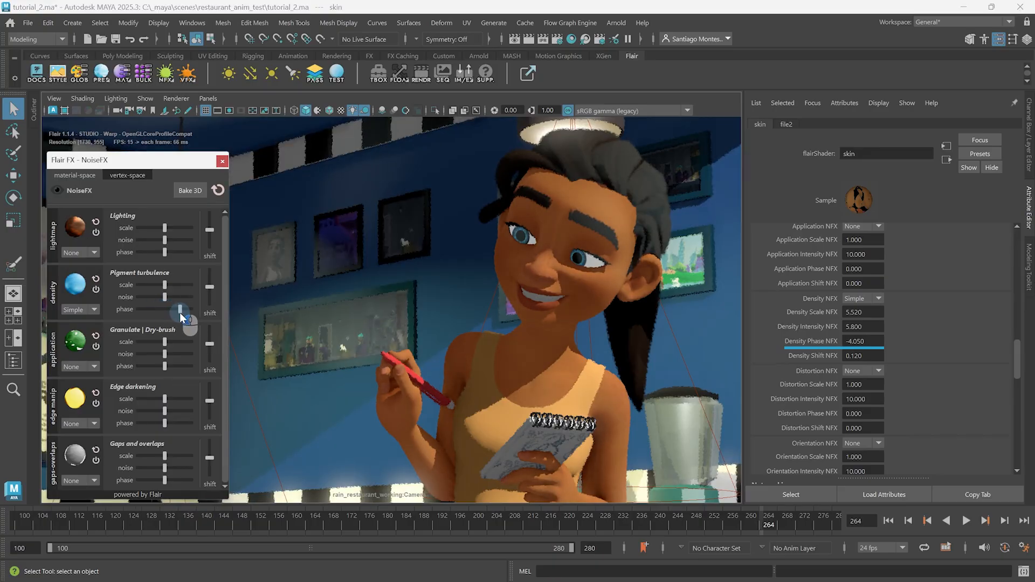
right_click(867, 341)
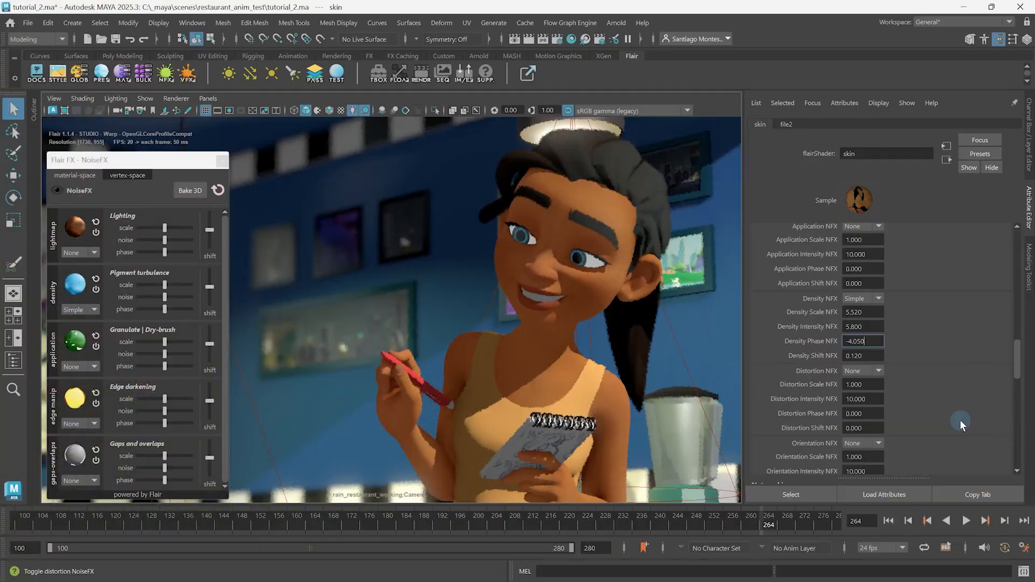
Step: Open the animation preferences
click(1024, 548)
click(190, 247)
click(361, 159)
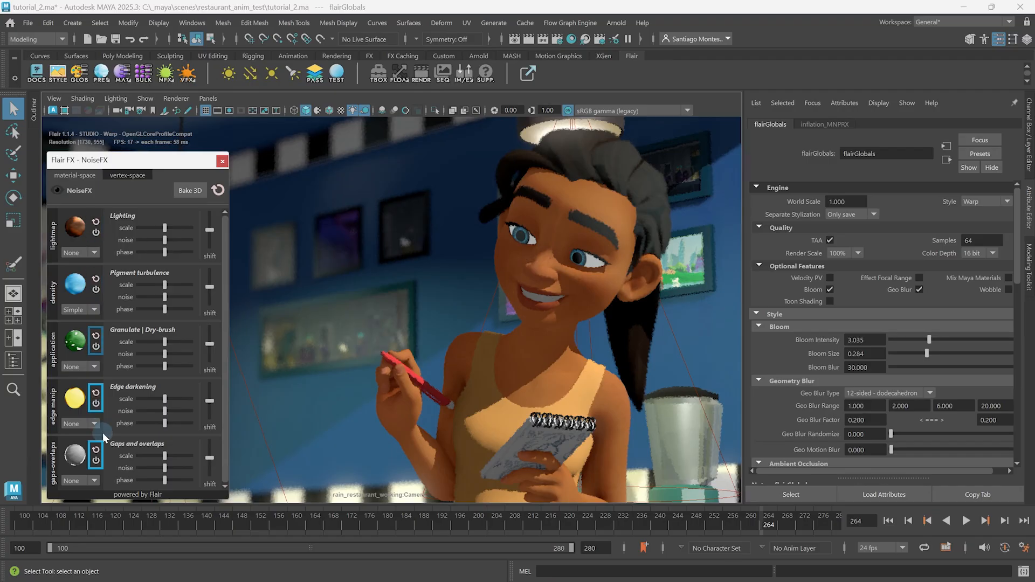
Step: Select the character's eyes and reset their Pigment turbulence effect
click(519, 235)
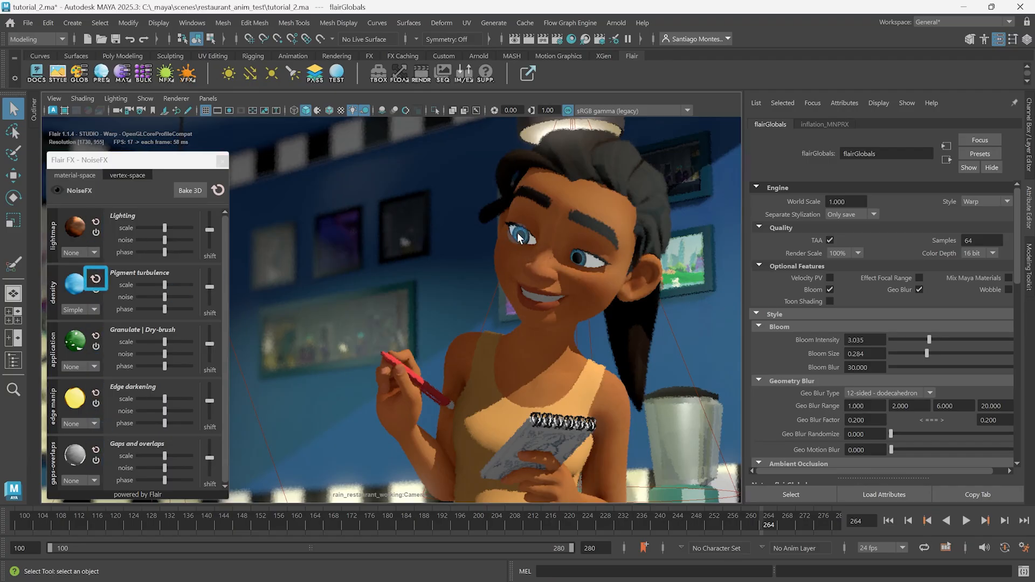
click(96, 280)
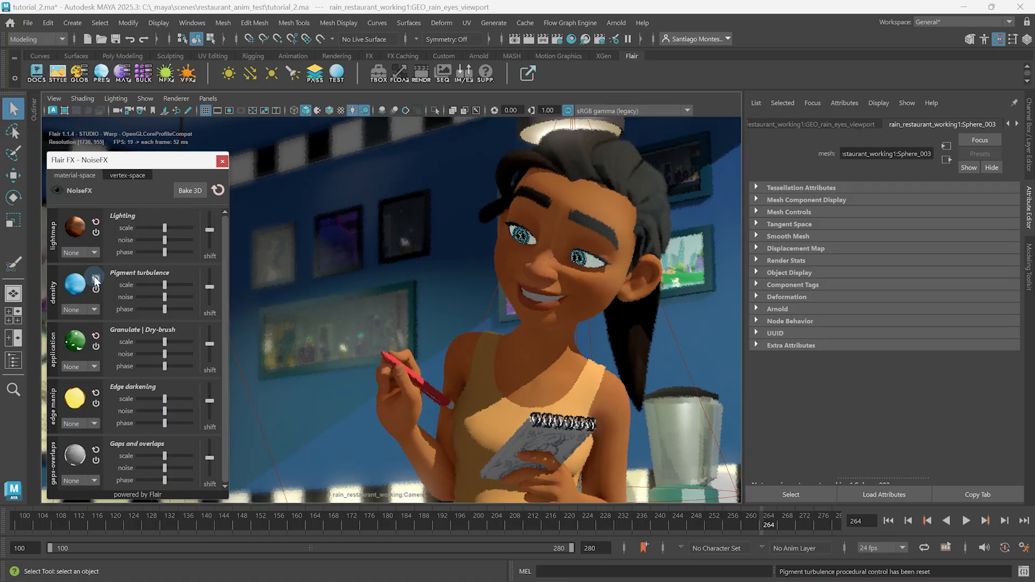
Step: Select the wide framed picture on the wall and turn off its Pigment turbulence NoiseFX
click(367, 302)
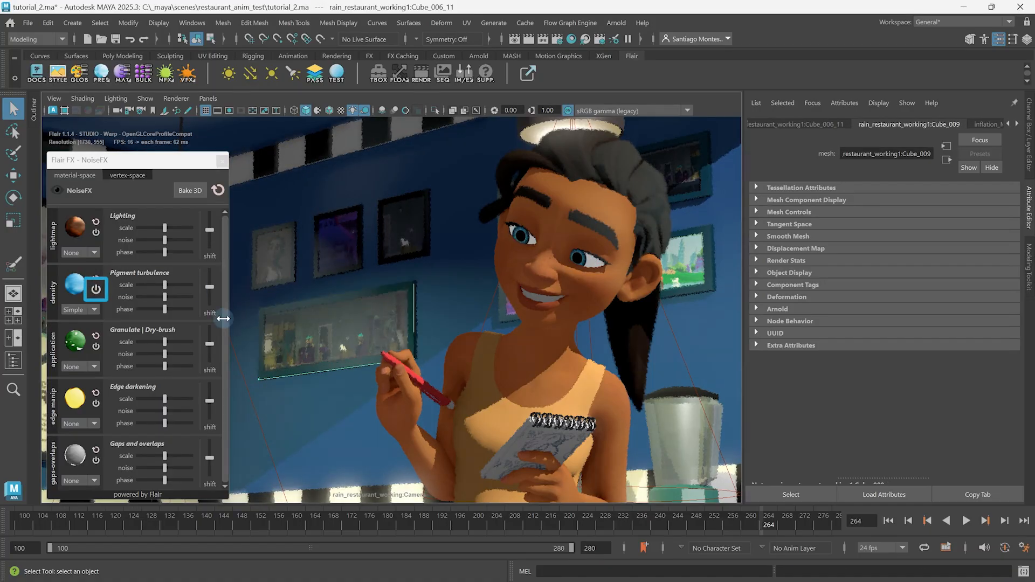
click(96, 289)
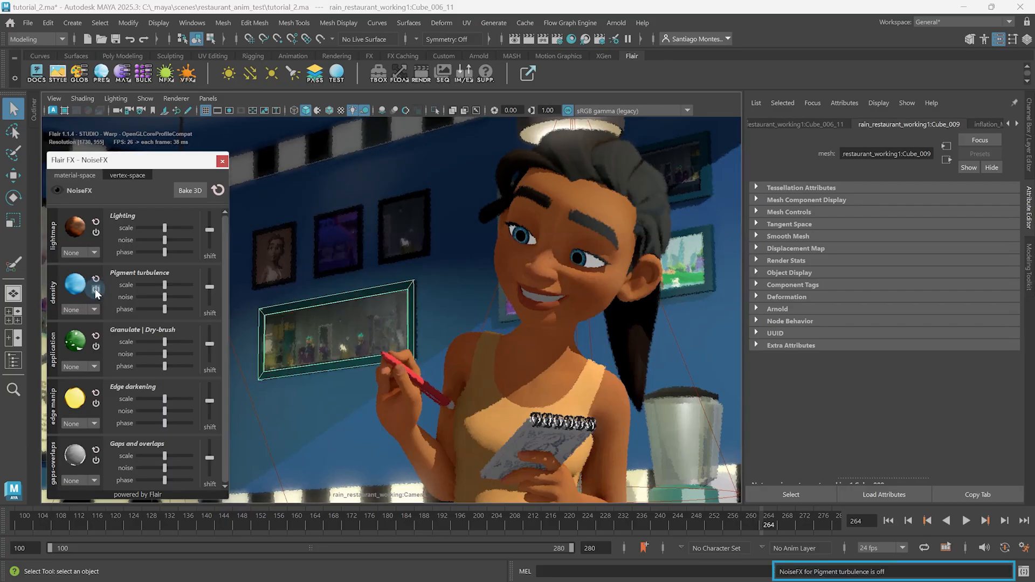
click(96, 290)
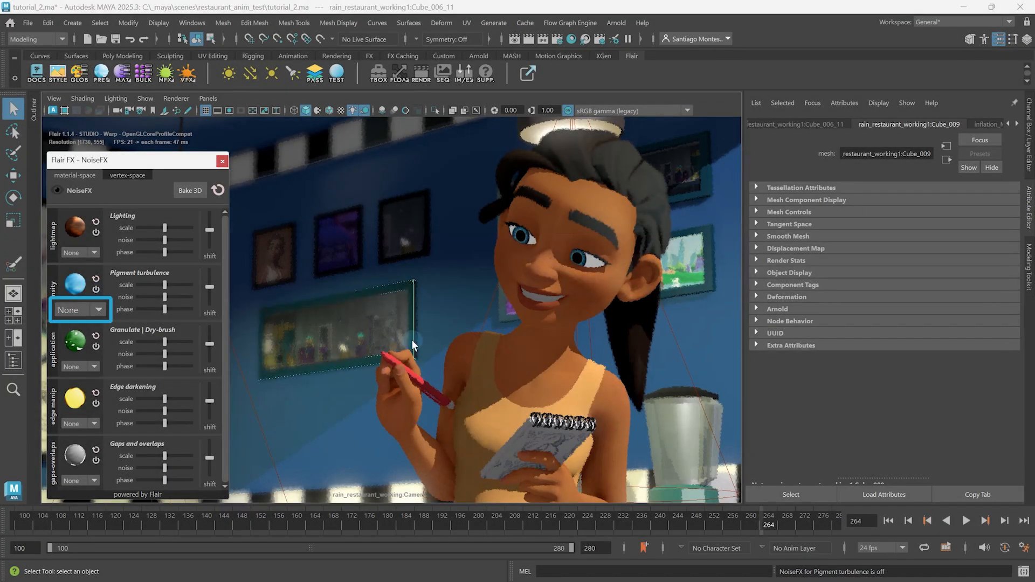
Step: Switch the body skin's Pigment turbulence noise type to Cloud and then to Custom, and adjust its phase
click(412, 340)
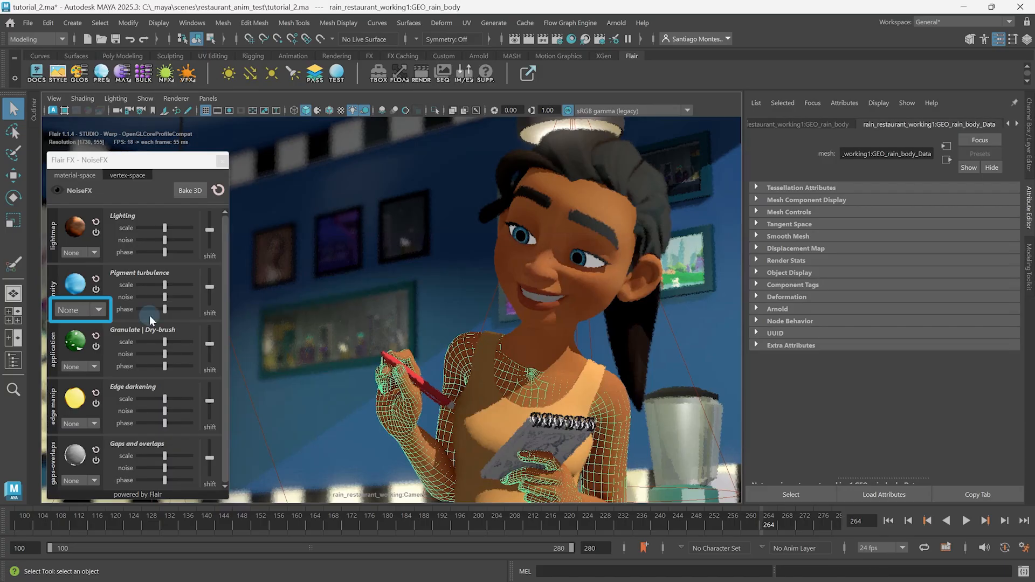
click(96, 308)
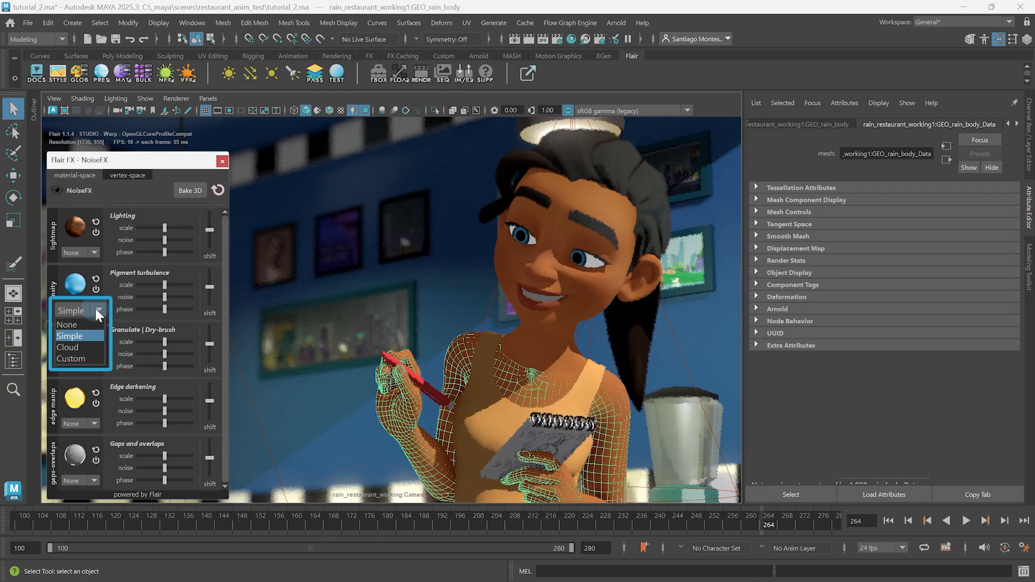
click(94, 345)
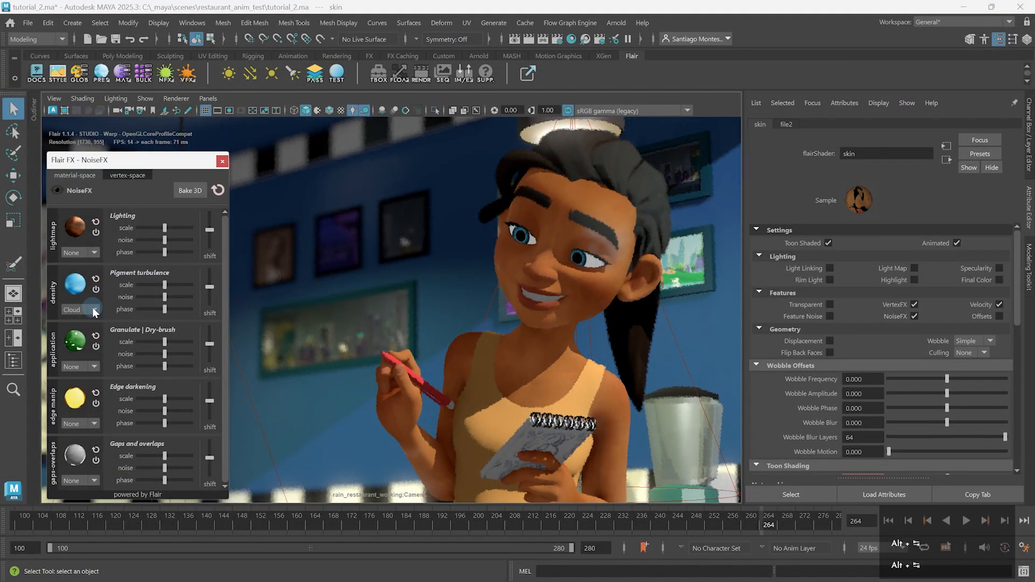
click(95, 310)
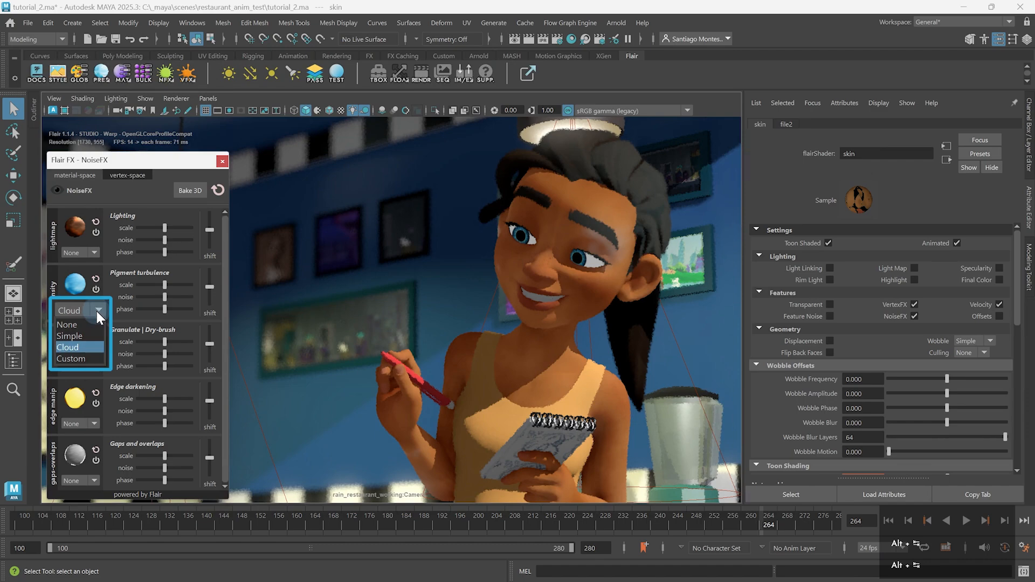
click(96, 355)
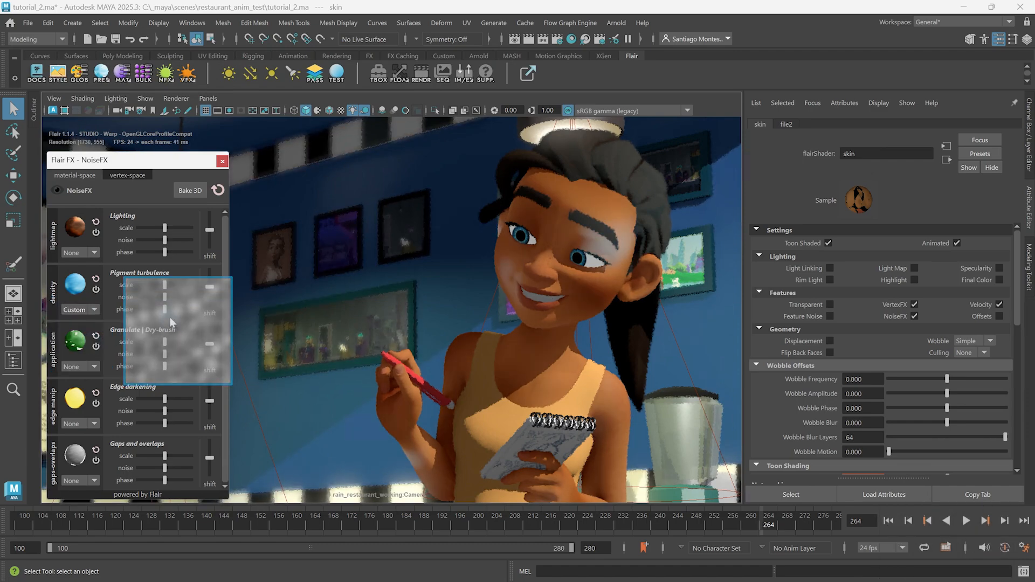
drag(165, 309, 125, 312)
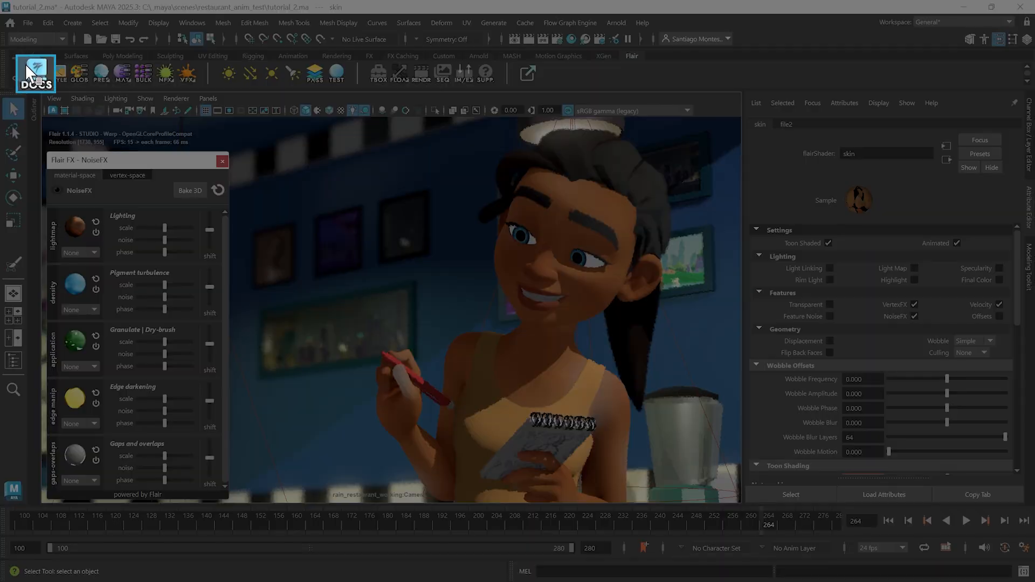
Step: Open the Flair Docs page on NoiseFX, read the noise types and noise modification sections, and return to Maya
click(35, 74)
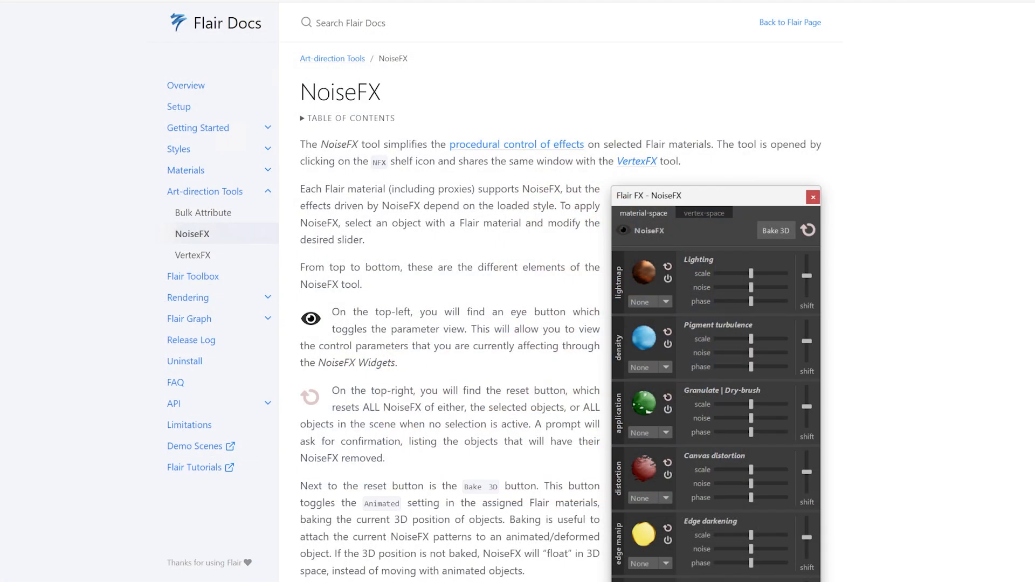
scroll(507, 156, down, 20)
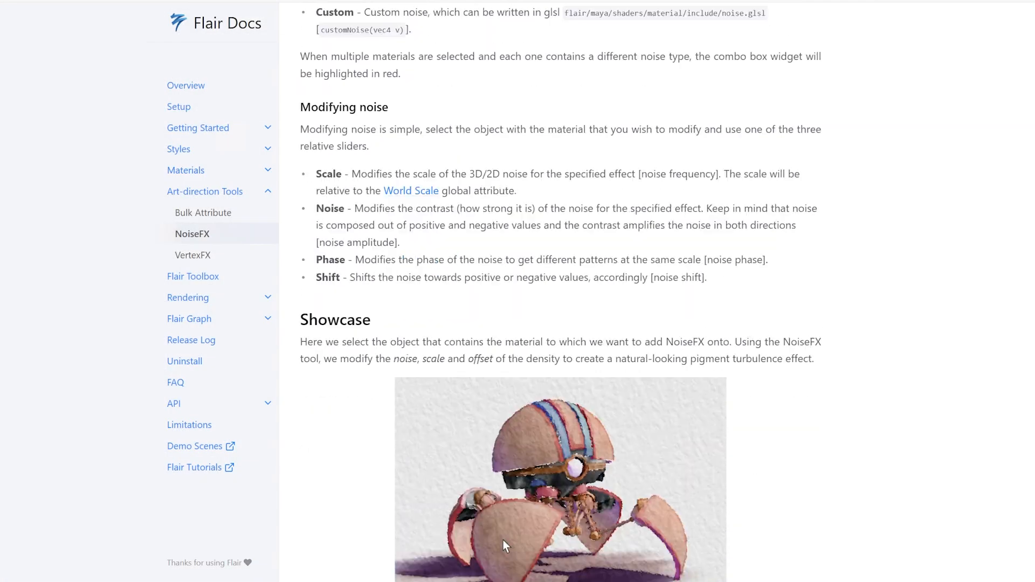
scroll(507, 156, down, 5)
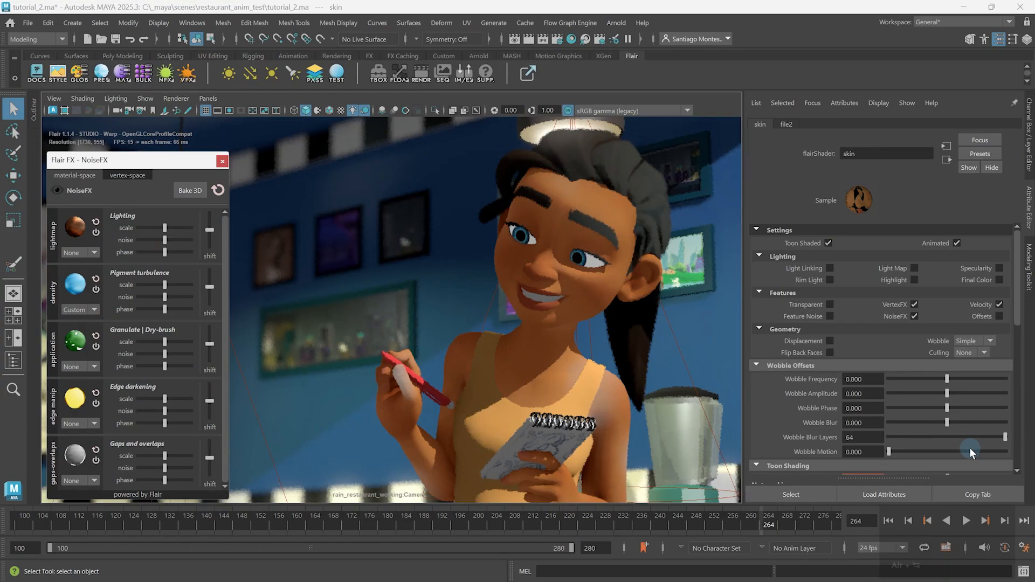
key(alt+Tab)
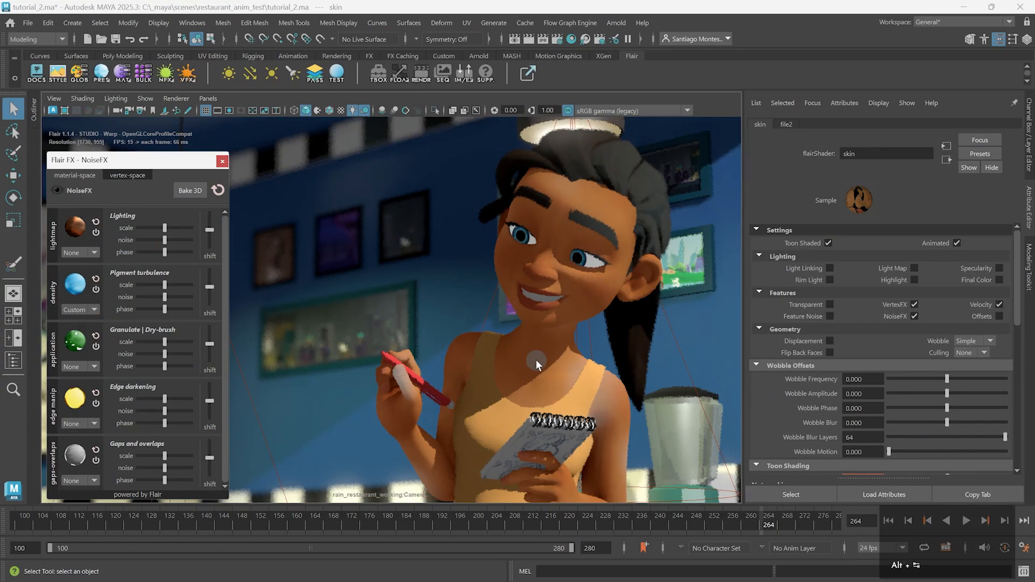
Step: Select the character's head together with the walls, set their Pigment turbulence noise type to Cloud, and play back the animation
click(457, 303)
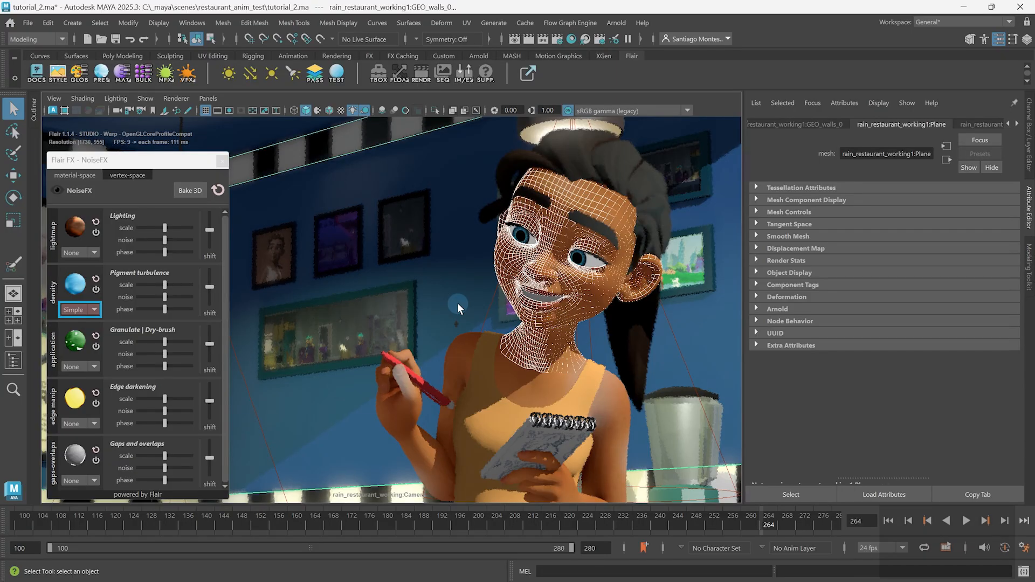
click(94, 311)
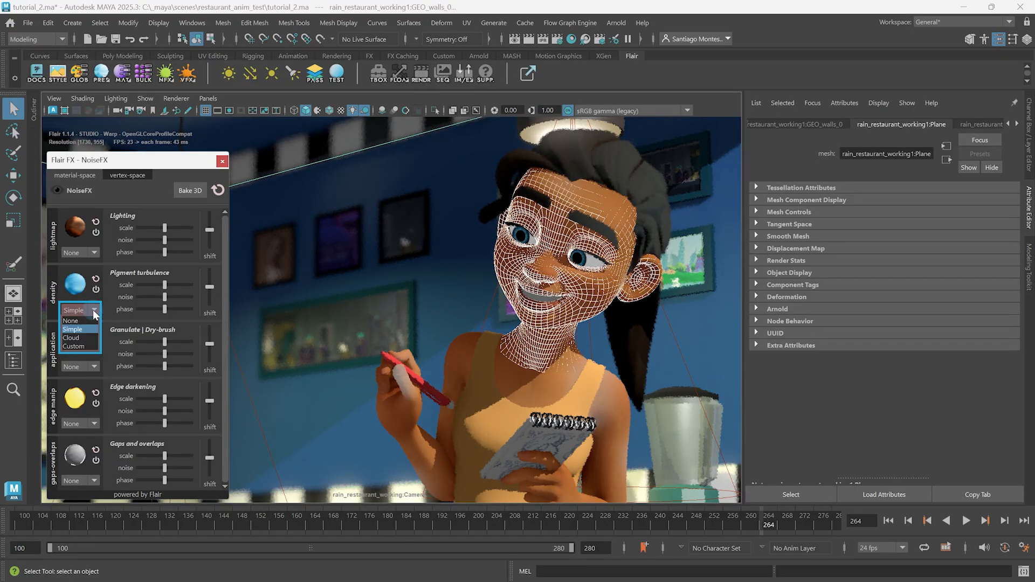
click(89, 337)
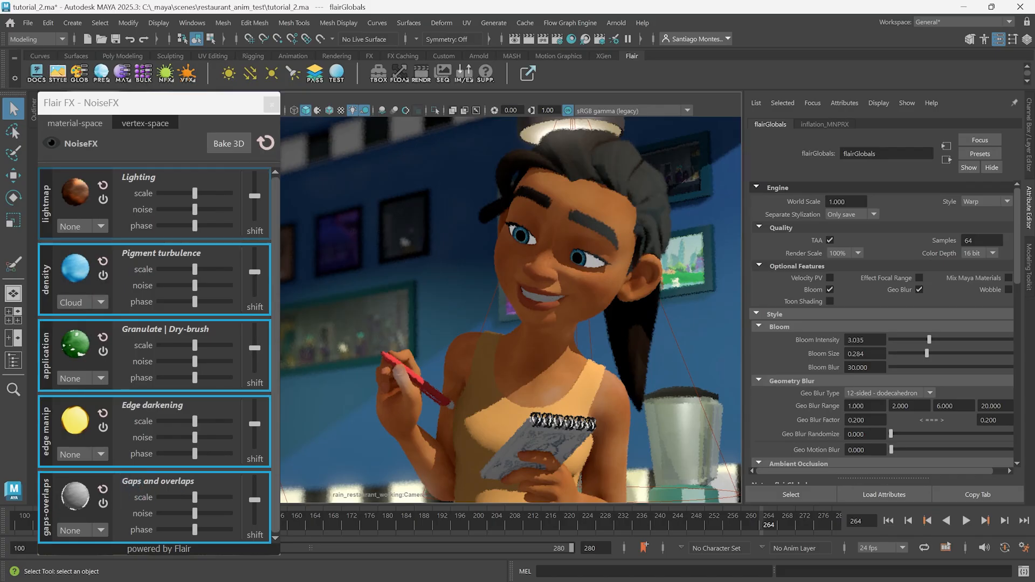
key(alt+v)
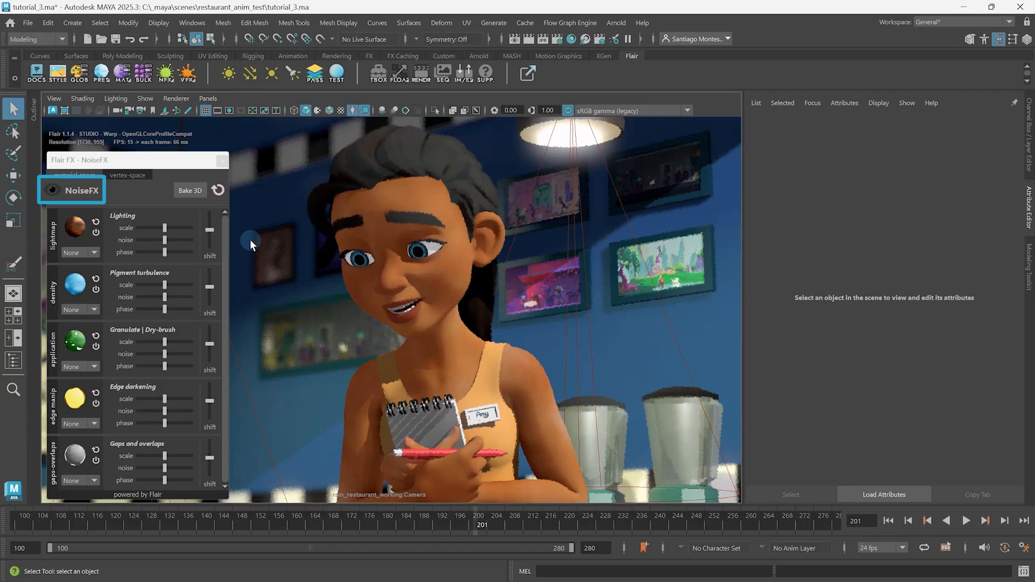
Step: With the NoiseFX preview temporarily enabled, adjust the posters' Pigment turbulence scale and noise and set the noise type to Cloud
click(54, 192)
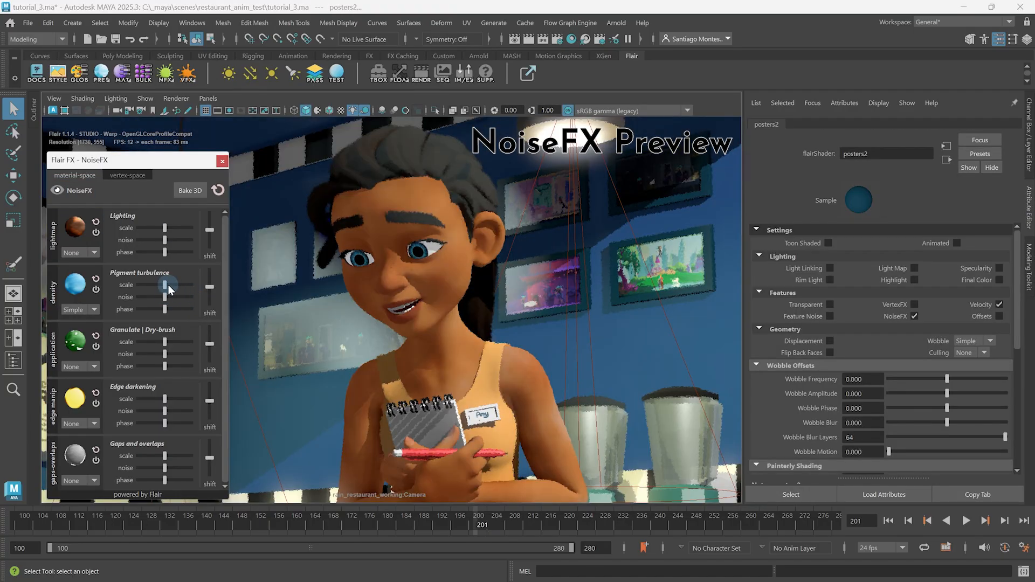
drag(168, 285, 197, 286)
mouse_move(167, 297)
mouse_down()
mouse_move(199, 296)
mouse_move(196, 286)
mouse_move(157, 286)
mouse_up()
scroll(93, 310, down, 1)
click(64, 190)
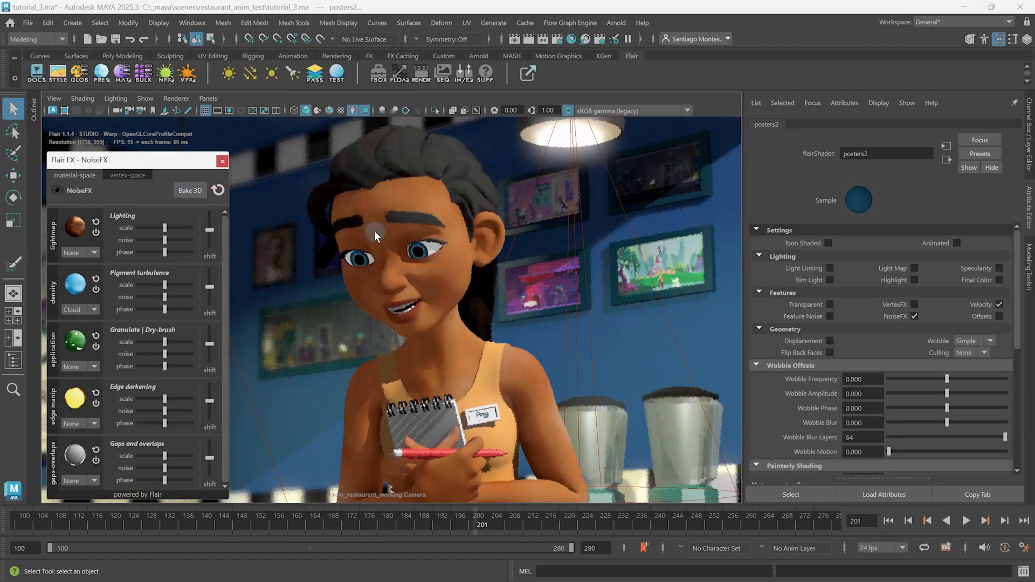
Step: Select the character's head, show its skin material attributes and toggle the Animated setting
click(376, 231)
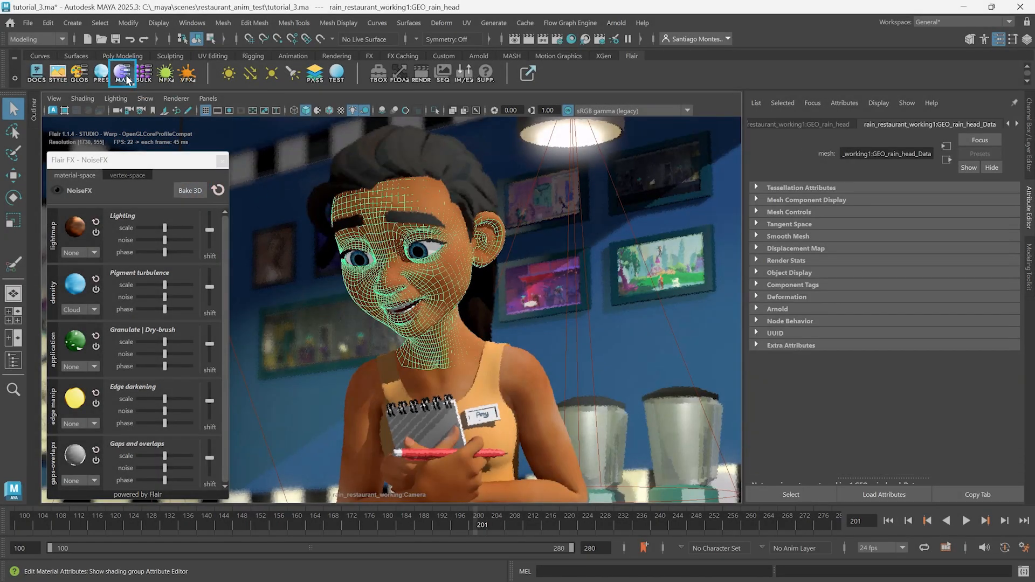
click(123, 74)
click(952, 245)
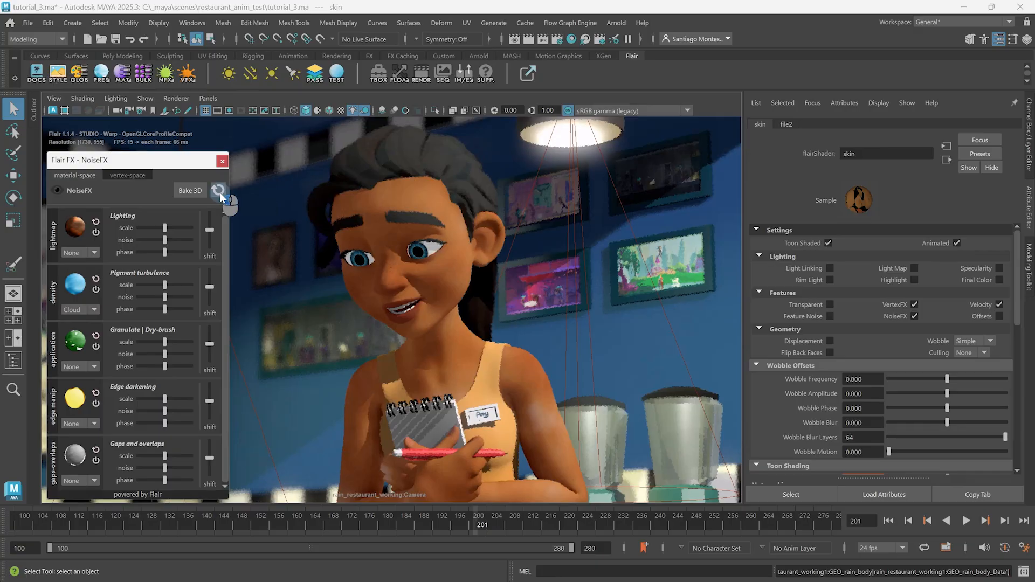
Step: Request a reset of all NoiseFX on the skin material and decline the confirmation
click(218, 191)
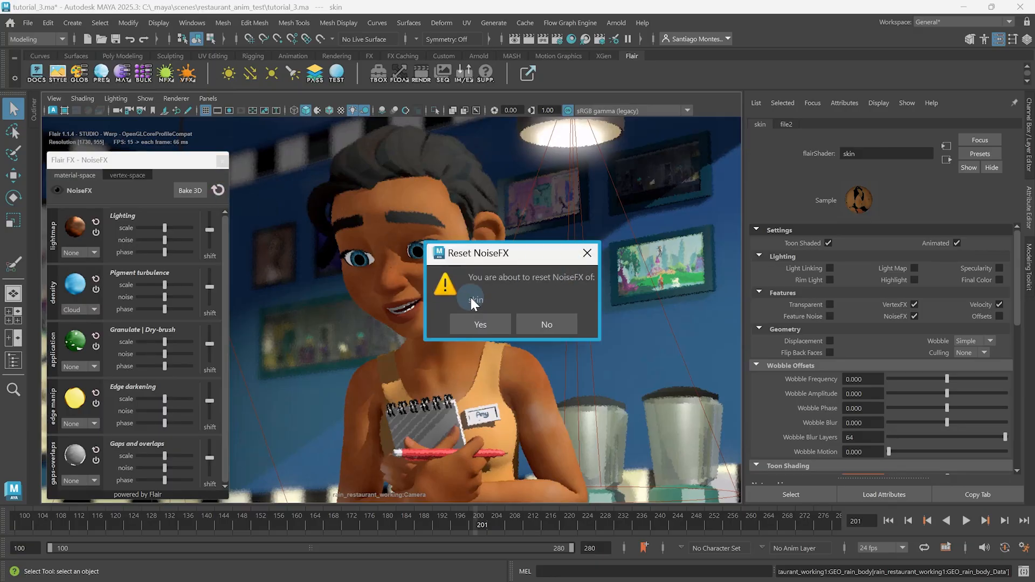
click(549, 324)
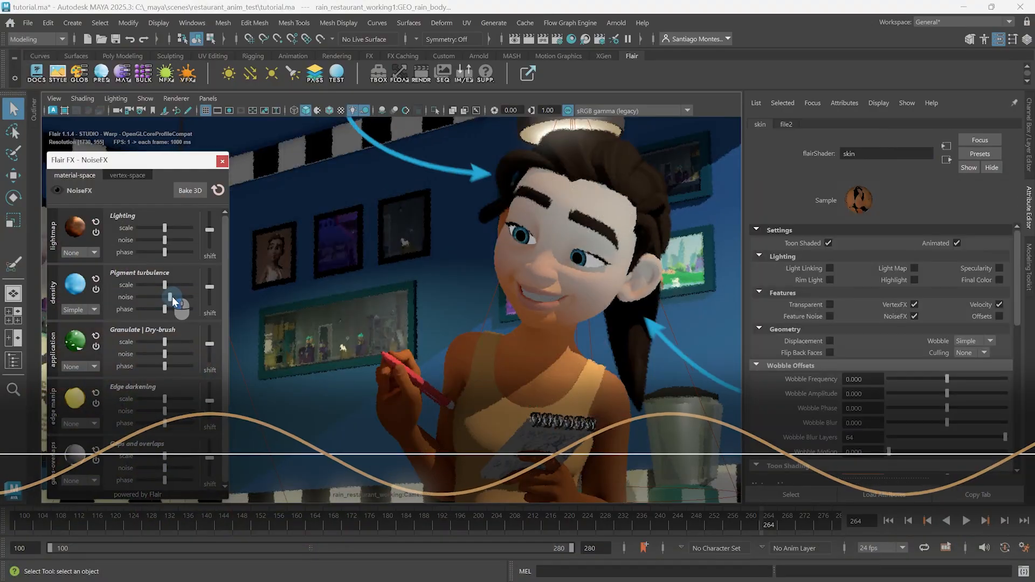
Step: Increase the noise of the skin's Pigment turbulence and examine the material's NoiseFX attributes
drag(174, 301, 197, 300)
drag(1018, 303, 1018, 343)
drag(1018, 343, 1018, 352)
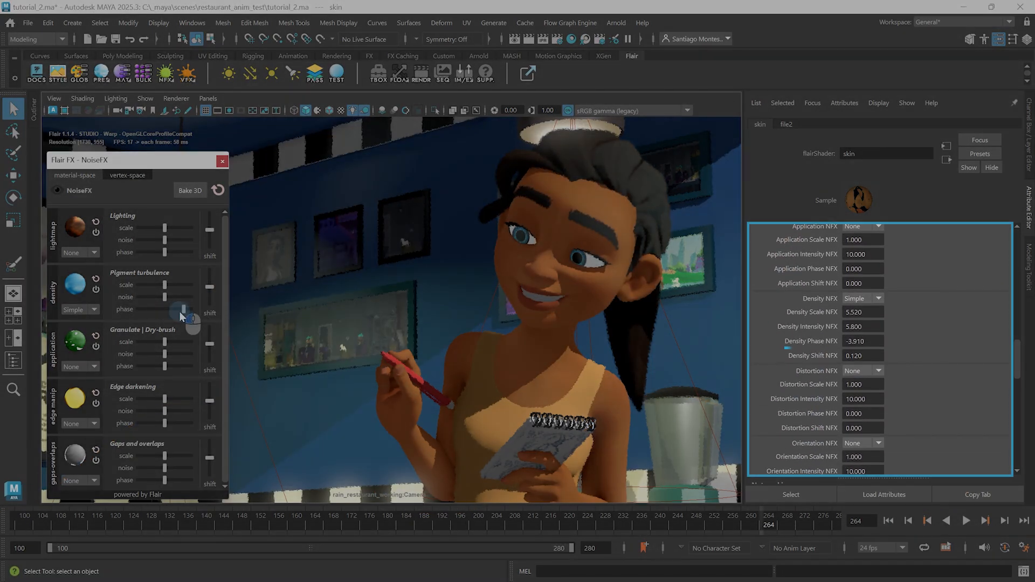
Step: Bring the skin's Density Phase NFX to -4.050, set a key on it, and open the Pigment turbulence noise types
drag(179, 312, 171, 311)
right_click(866, 342)
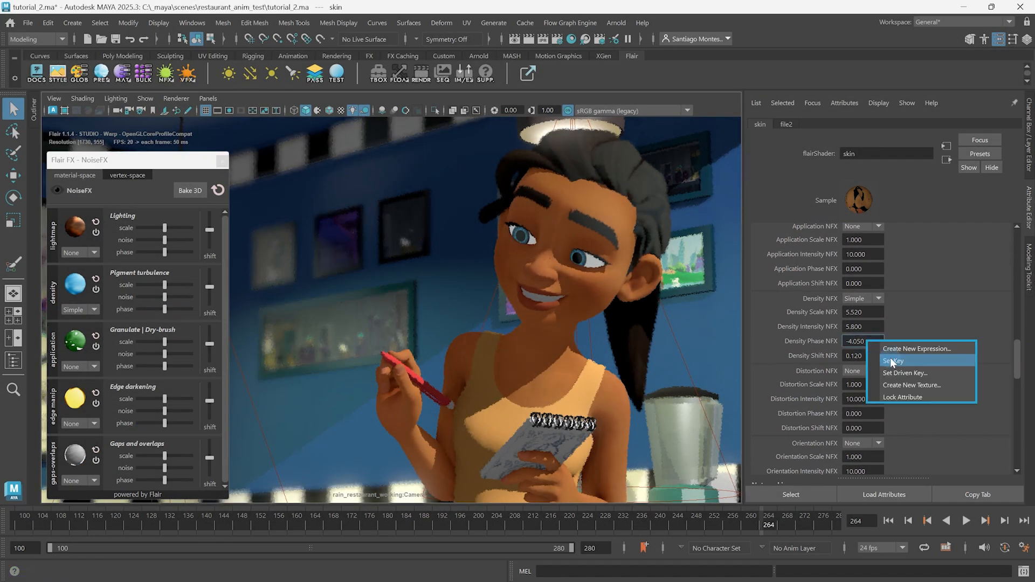
click(891, 360)
click(89, 310)
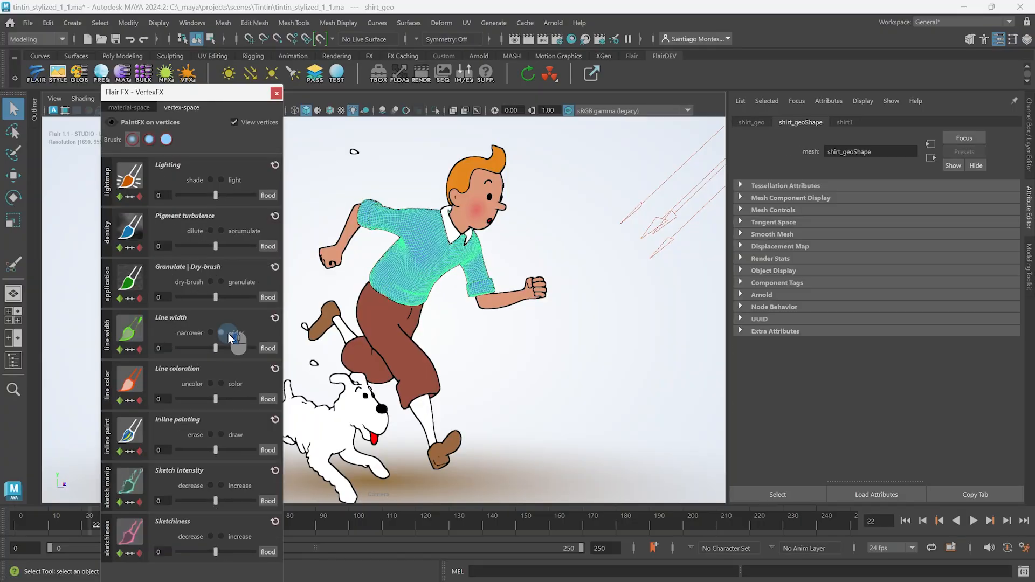
Step: Paint wider and then narrower line width onto the running character's blue shirt with VertexFX
click(221, 333)
drag(387, 250, 381, 269)
click(210, 333)
drag(475, 261, 462, 263)
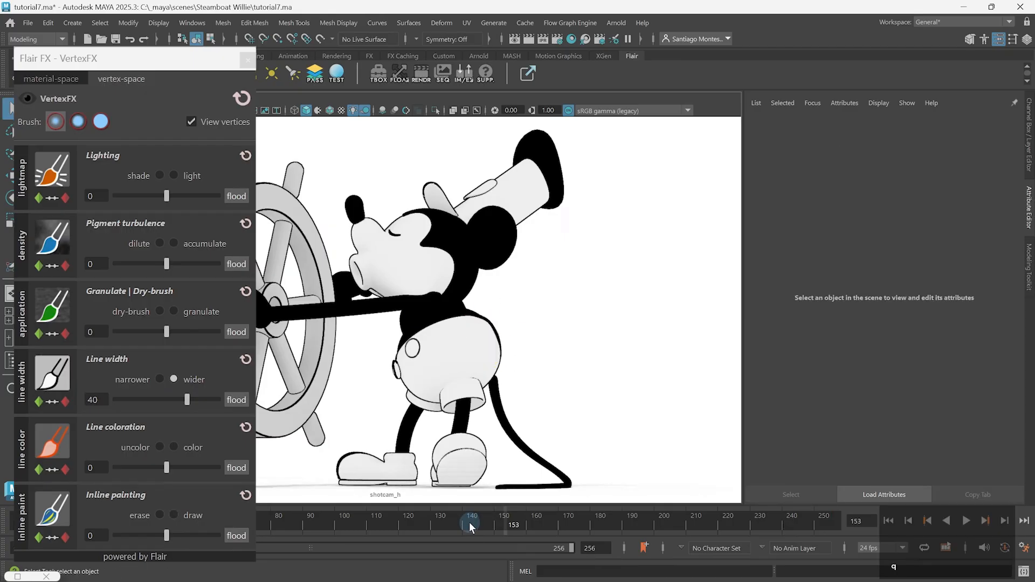
Step: Scrub the Steamboat Willie animation from about frame 140 to frame 153
drag(469, 525, 507, 526)
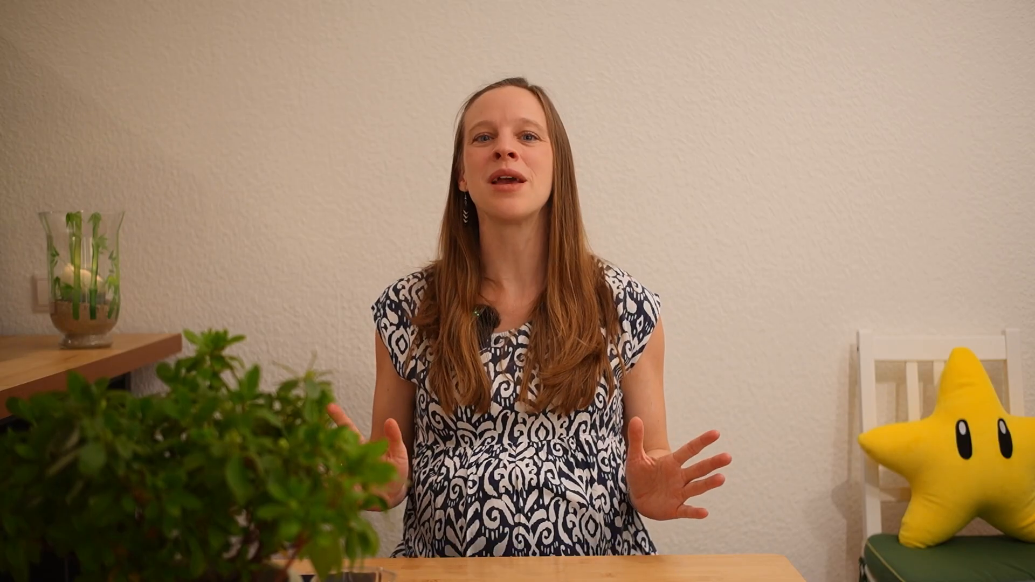